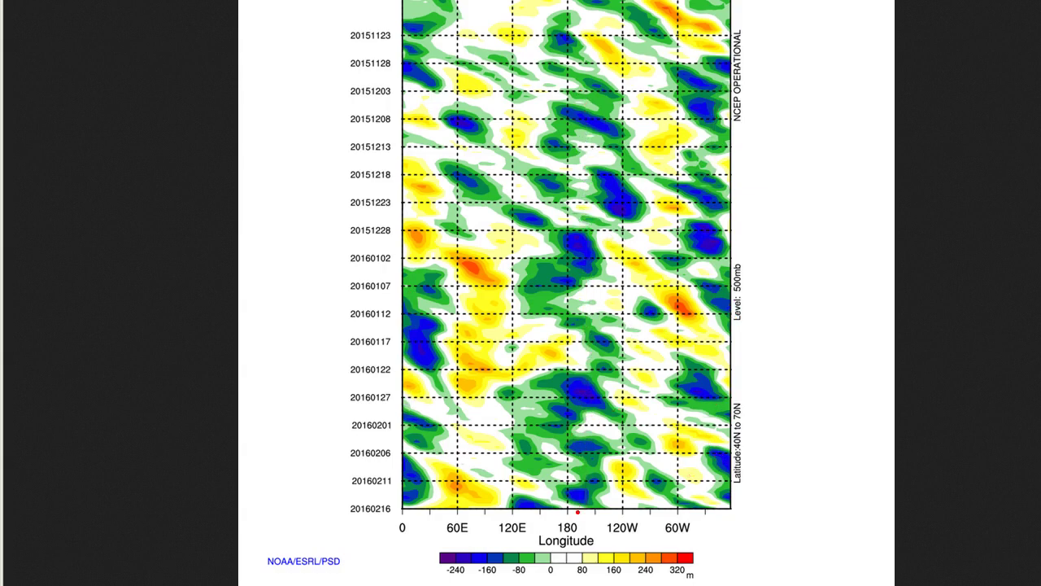
Step: Mark the diagram's longitude axis between 180 and 60W, draw a vertical guide near 90W, and clear the marks
mouse_move(584, 511)
left_mouse_down()
mouse_move(584, 524)
mouse_move(657, 525)
left_mouse_up()
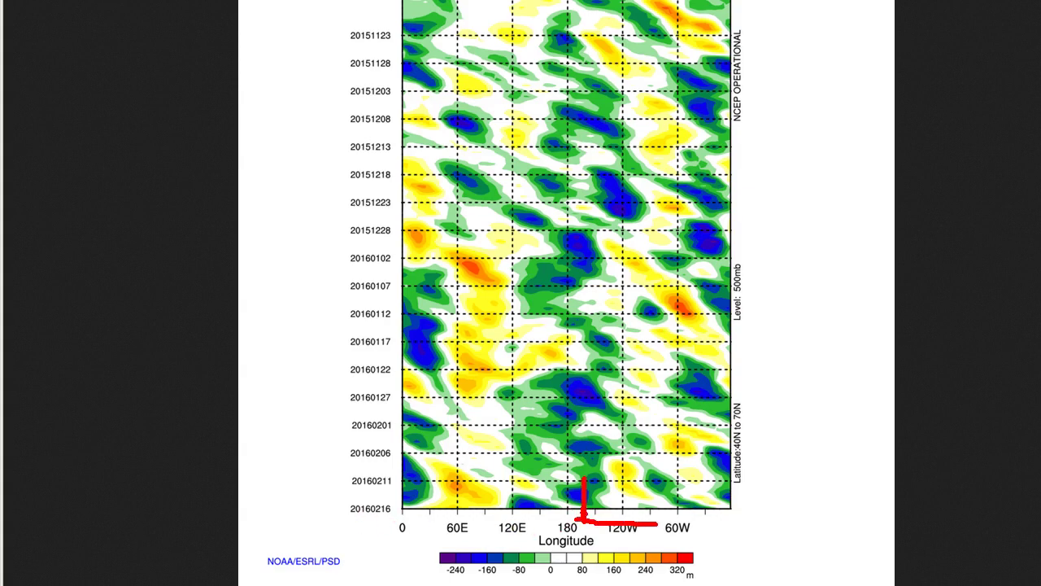
mouse_move(582, 506)
left_mouse_down()
mouse_move(567, 528)
mouse_move(595, 525)
left_mouse_up()
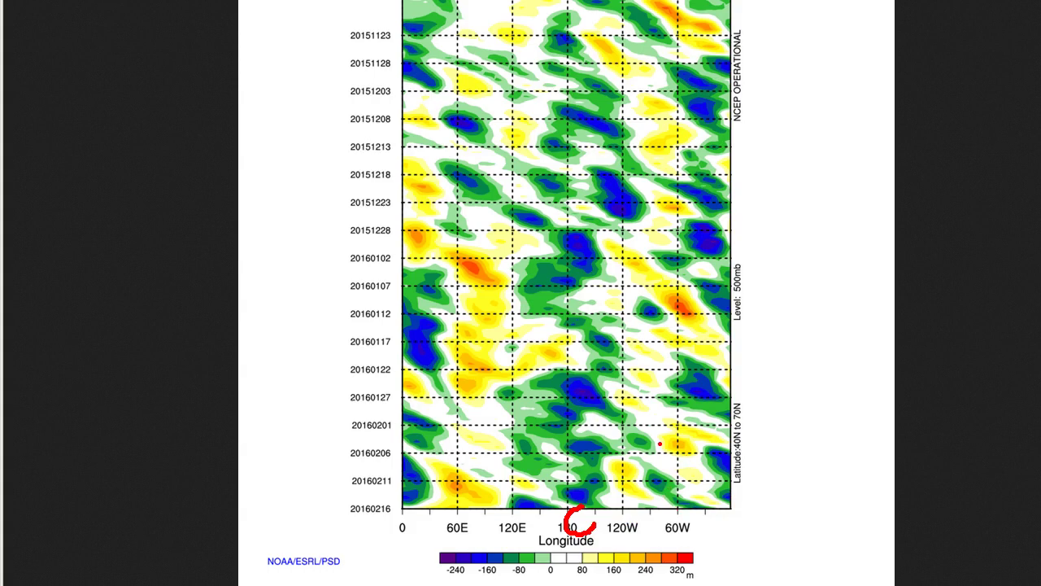
left_click_drag(649, 399, 655, 537)
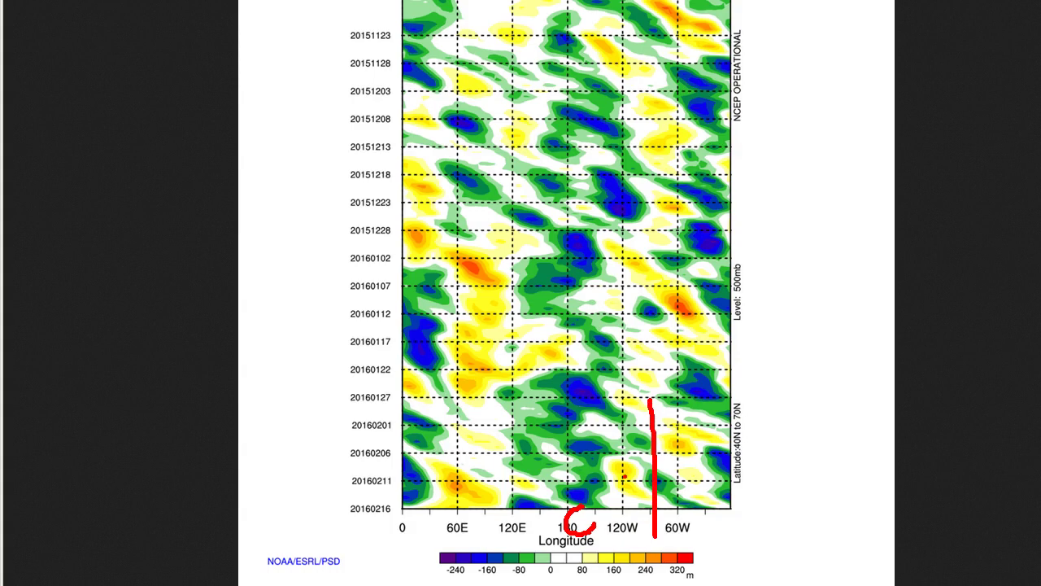
key("Escape")
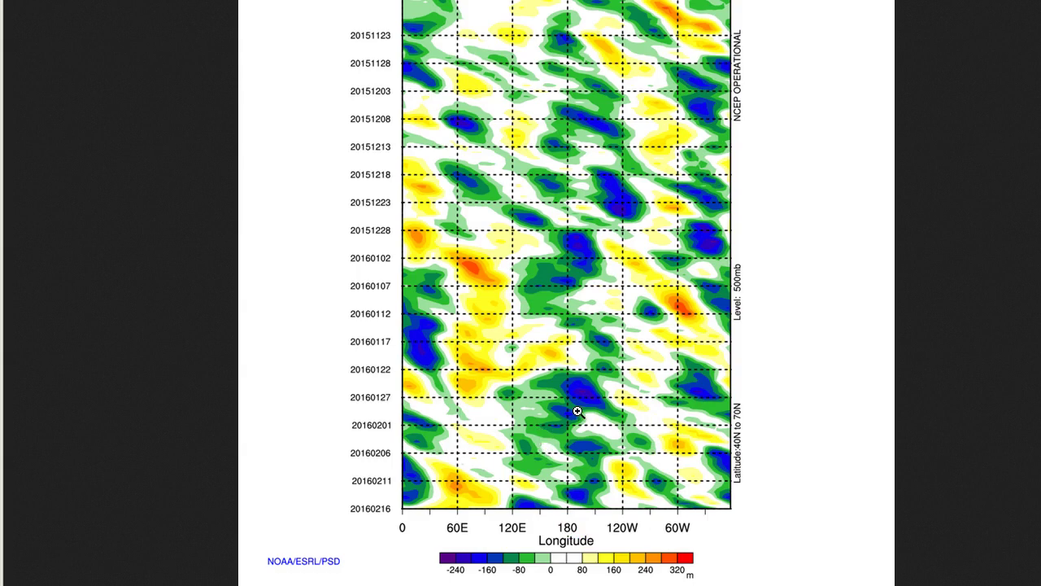
Step: Draw five parallel diagonal lines along the eastward-moving anomalies between 20160102 and 20160216, and clear them
left_click_drag(478, 257, 706, 376)
left_click_drag(499, 302, 759, 455)
left_click_drag(508, 358, 719, 507)
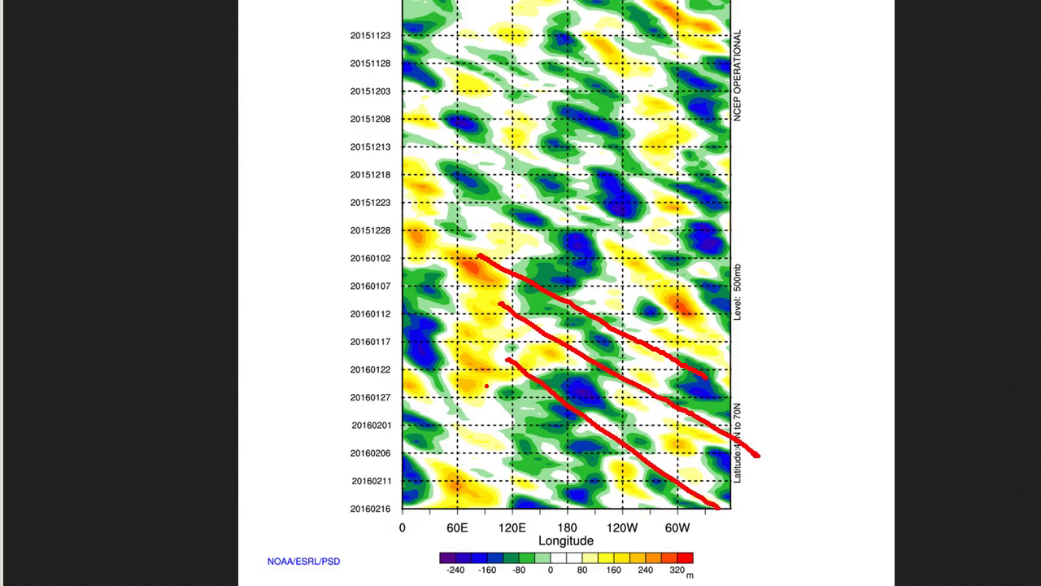
left_click_drag(478, 379, 608, 475)
left_click_drag(439, 416, 550, 498)
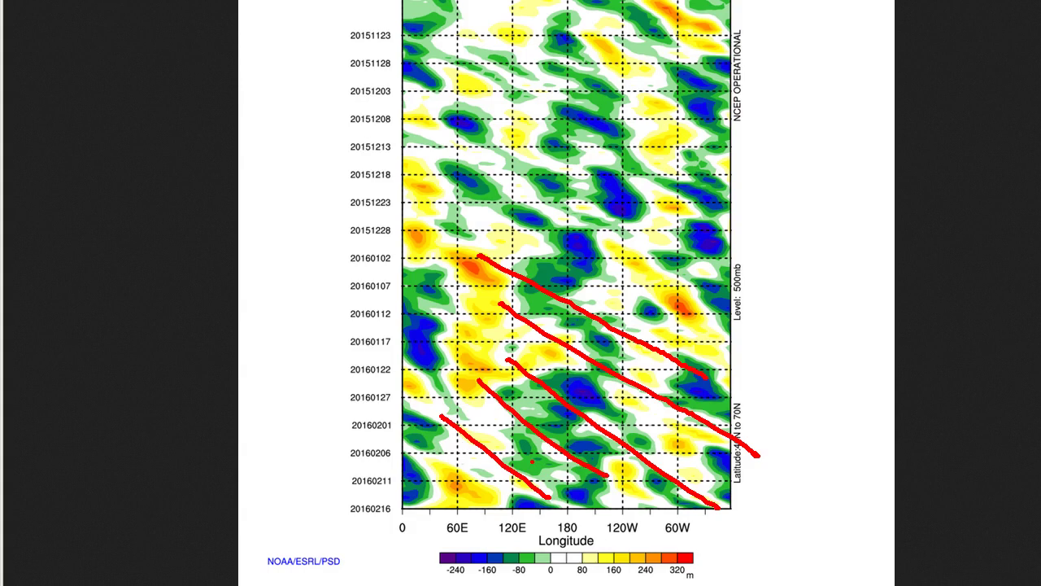
key("e")
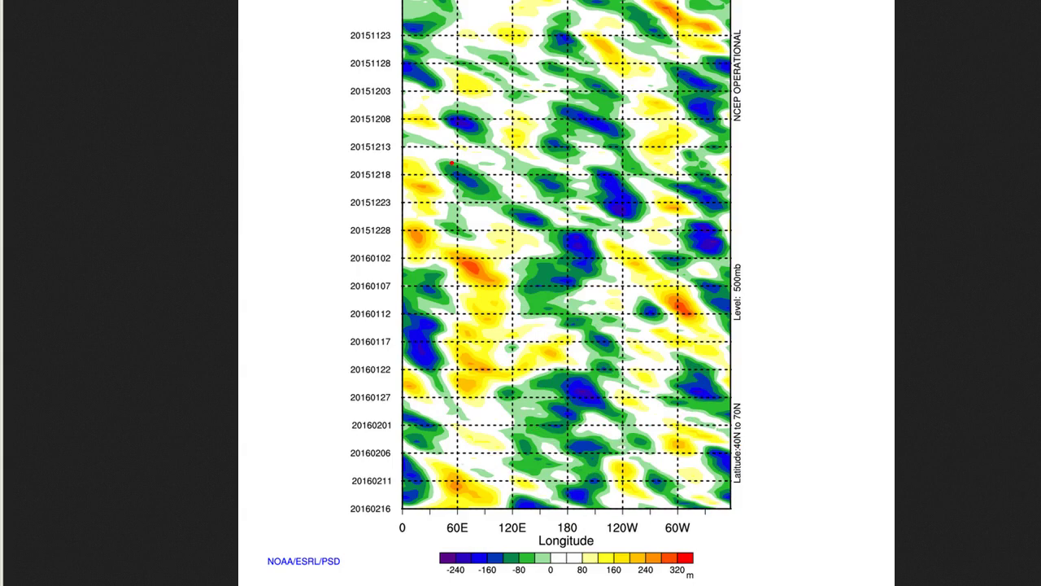
Step: Trace the negative anomaly from 60E at 20151218 past 180 to the anomaly circled near 20E at 20160117, and clear the marks
left_click_drag(452, 170, 512, 206)
left_click_drag(591, 84, 583, 338)
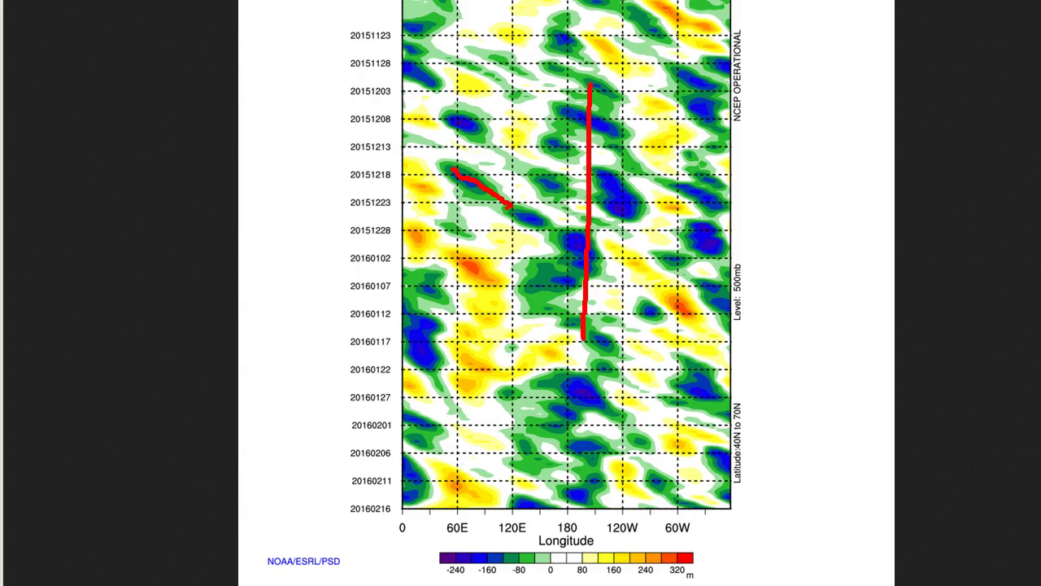
mouse_move(513, 206)
left_mouse_down()
mouse_move(564, 242)
mouse_move(577, 233)
mouse_move(581, 269)
mouse_move(596, 274)
mouse_move(567, 230)
left_mouse_up()
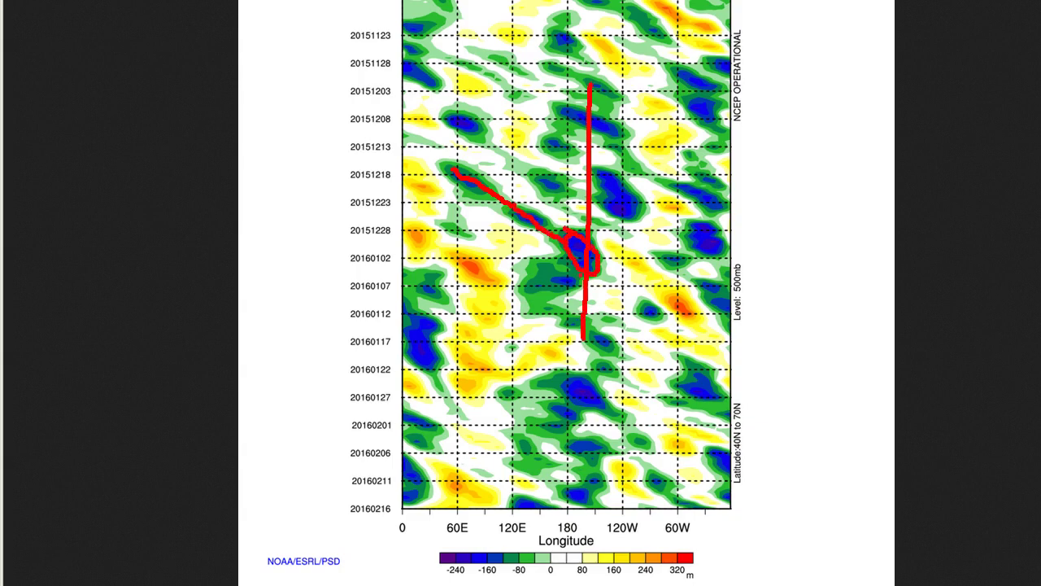
mouse_move(599, 264)
left_mouse_down()
mouse_move(661, 328)
mouse_move(726, 361)
left_mouse_up()
left_click(598, 351)
mouse_move(417, 350)
left_mouse_down()
mouse_move(392, 339)
mouse_move(447, 348)
mouse_move(429, 333)
left_mouse_up()
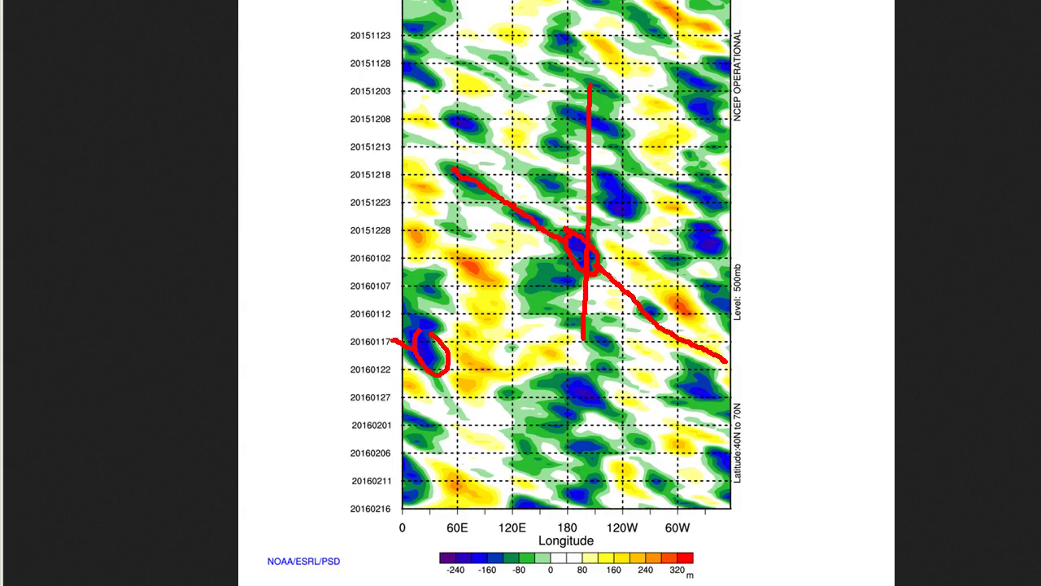
key("Escape")
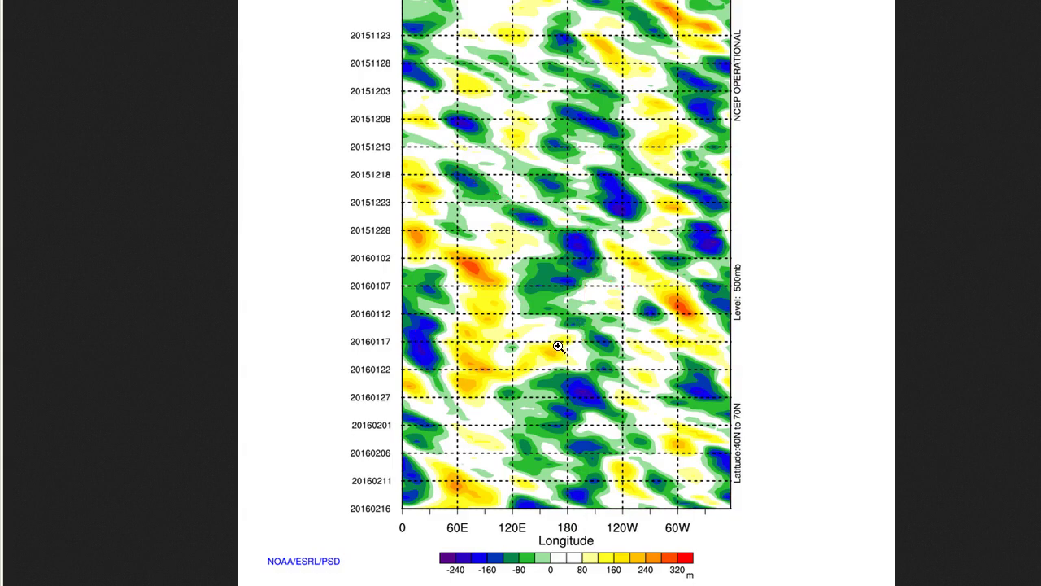
Step: Switch to the image editor and move the Image1 diagram window fully into view
left_click(515, 443)
key("alt+Tab")
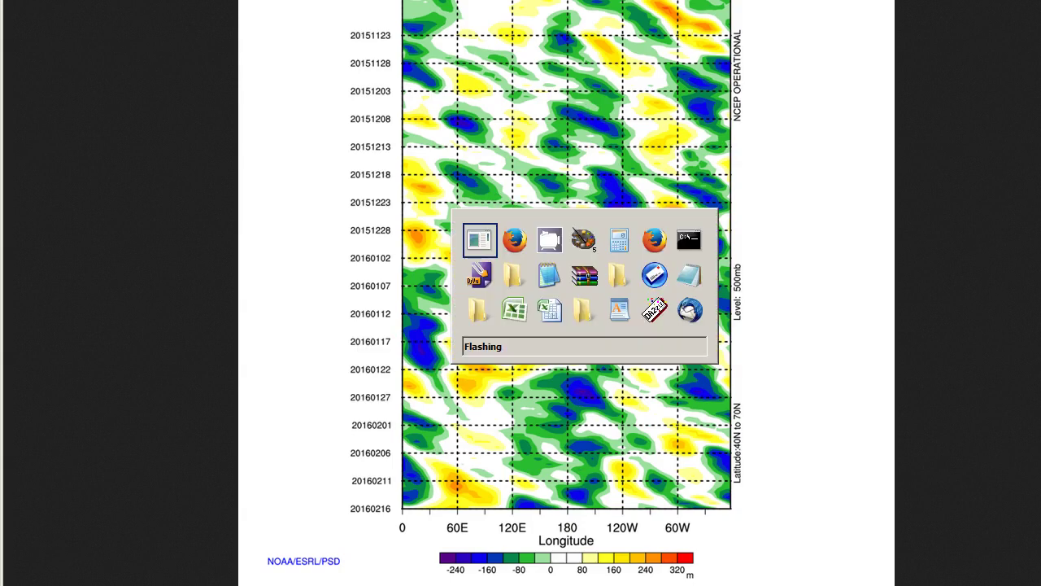
key("alt+Tab")
key("alt+Tab")
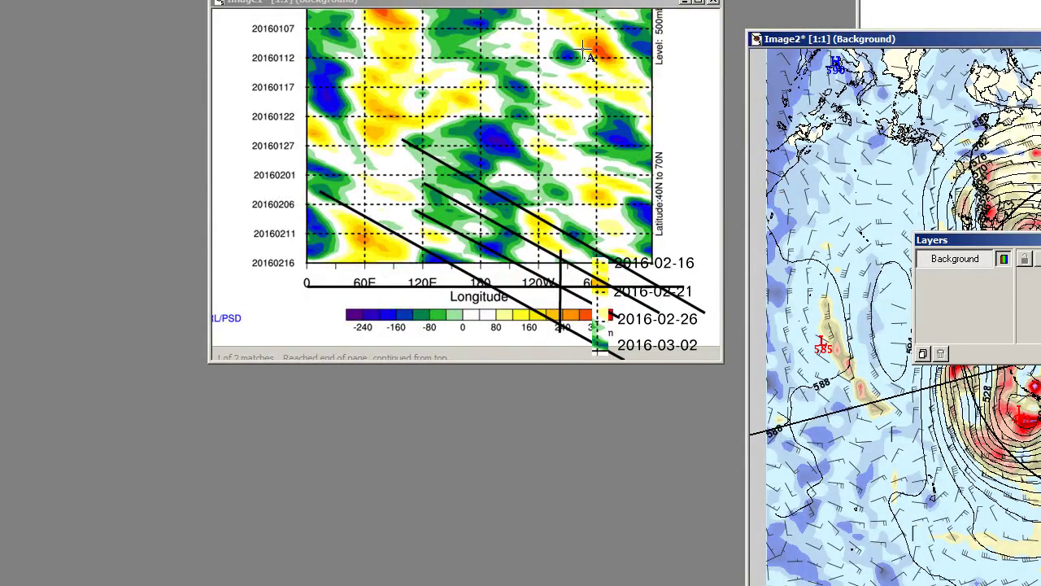
left_click_drag(544, 4, 577, 122)
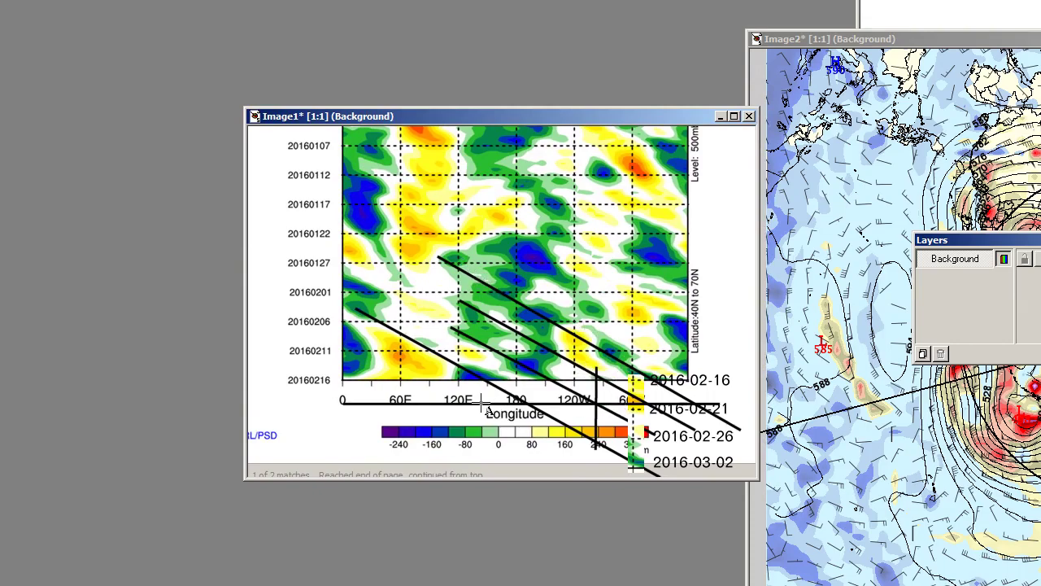
Step: Highlight the 2016-02-21 line and the diagonal track up to their crossing with the vertical marker, and clear the marks
left_click_drag(460, 399, 594, 409)
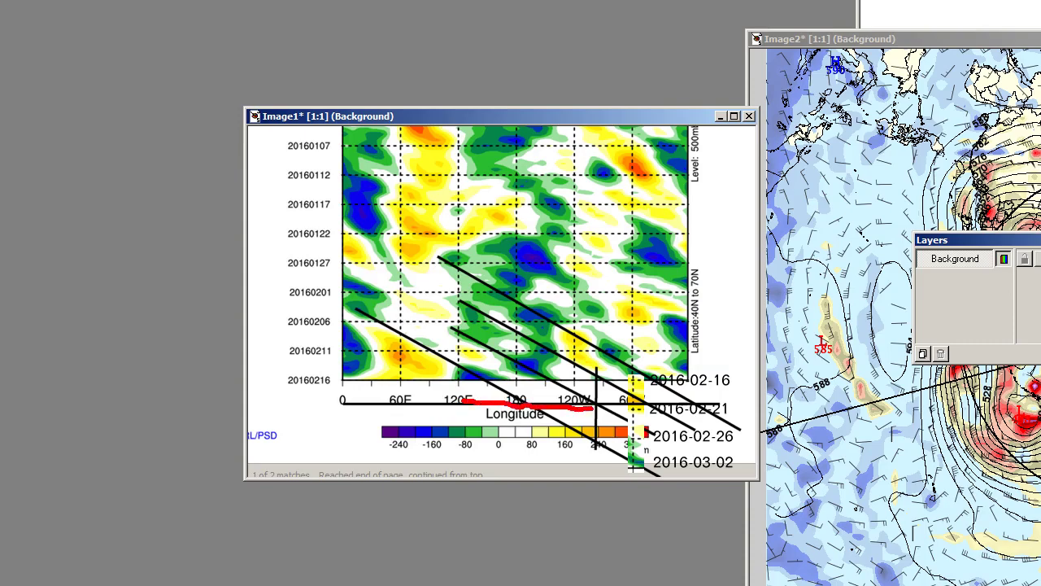
left_click_drag(495, 353, 598, 405)
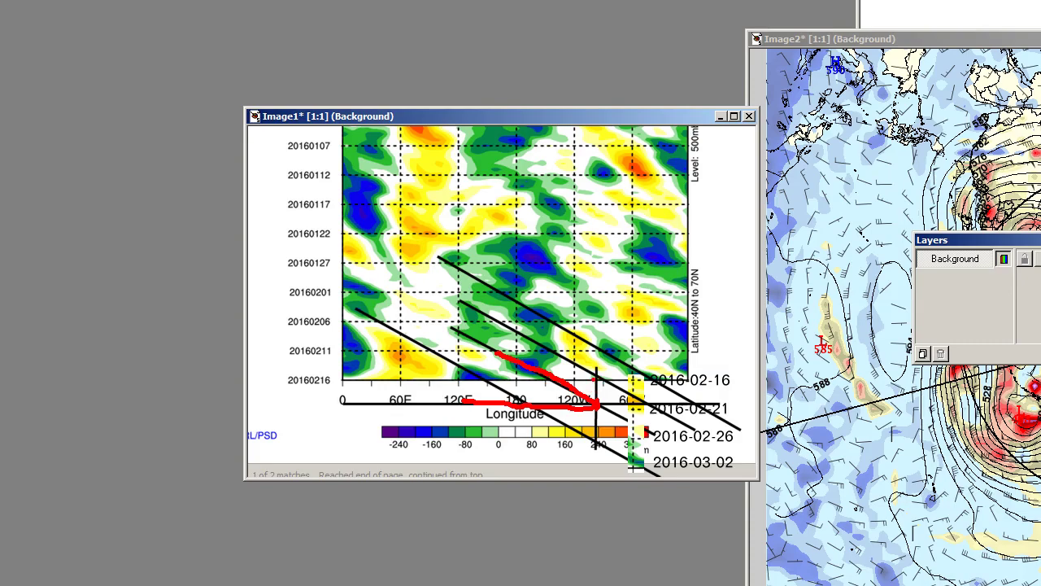
key("ctrl+z")
key("ctrl+z")
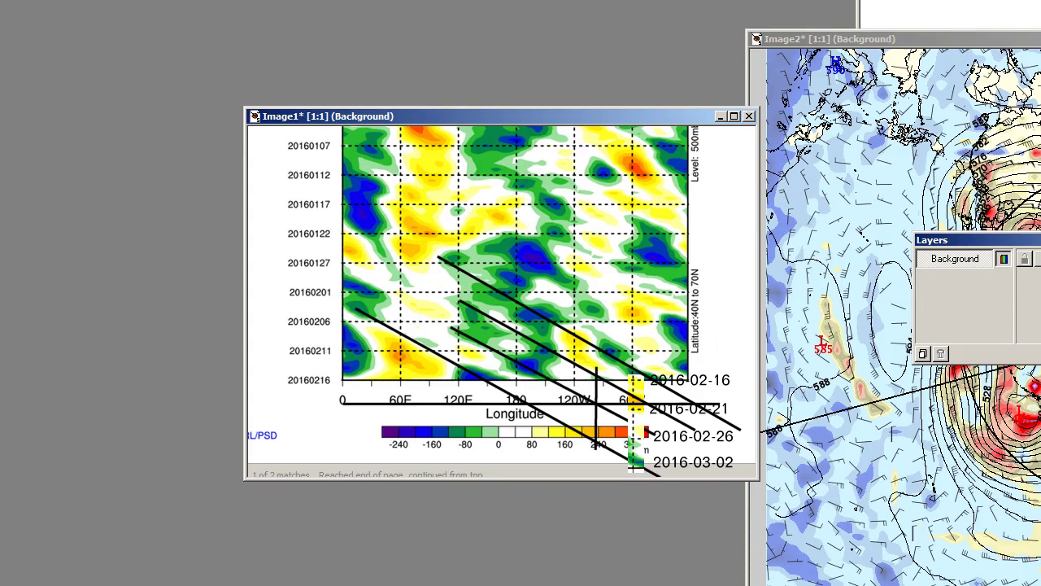
Step: Bring the Image2 map forward, circle the trough over central North America beside the meridian line, and remove the circle
key("ctrl+Tab")
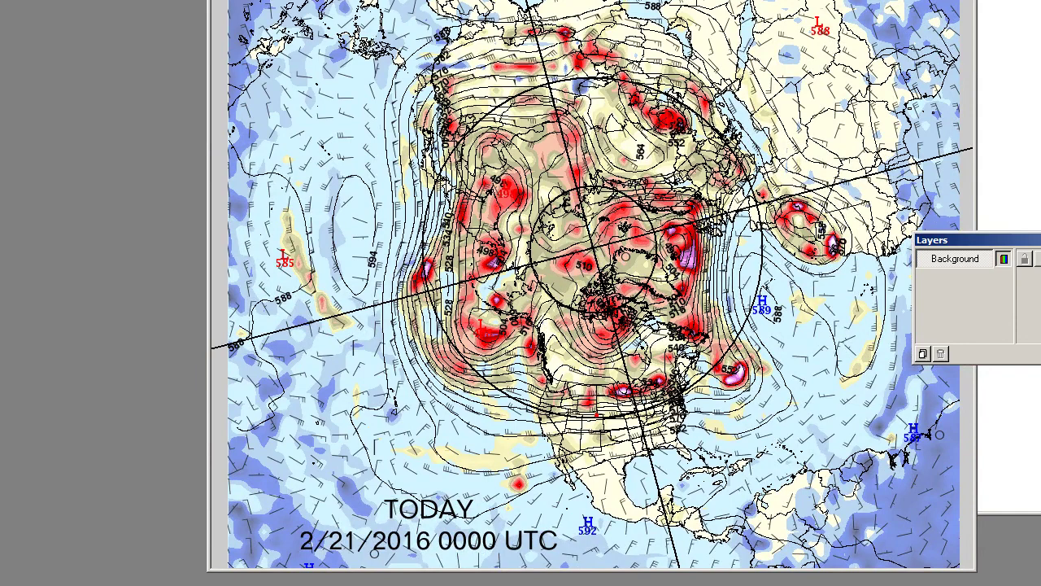
mouse_move(606, 294)
left_mouse_down()
mouse_move(583, 358)
mouse_move(595, 388)
mouse_move(616, 400)
mouse_move(626, 363)
mouse_move(622, 316)
left_mouse_up()
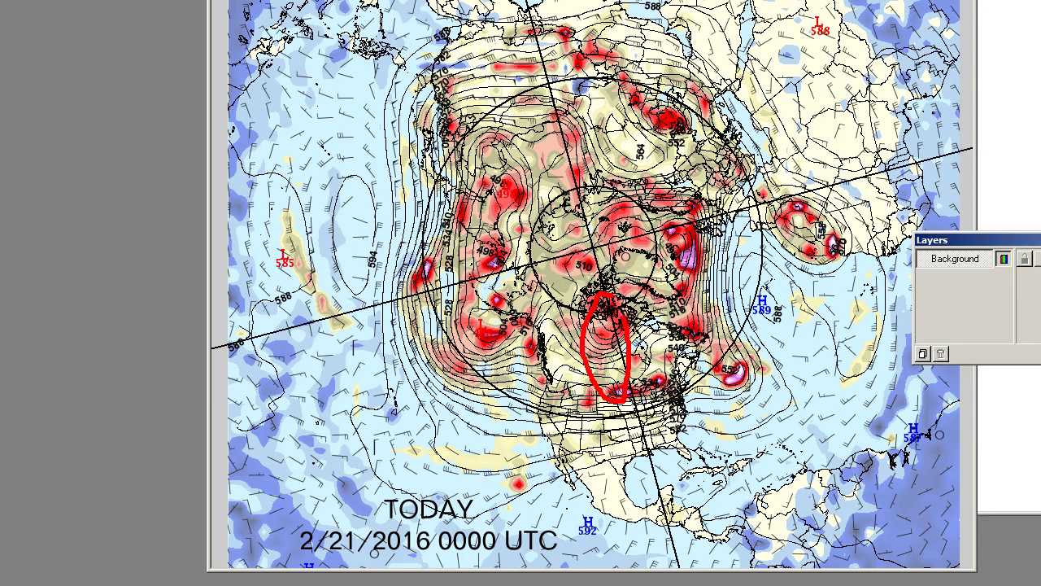
key("ctrl+z")
Step: Move the Image2 map aside, highlight the two lowest diagonal tracks and their anomalies on Image1, and clear the marks
left_click_drag(236, 0, 841, 74)
left_click(539, 382)
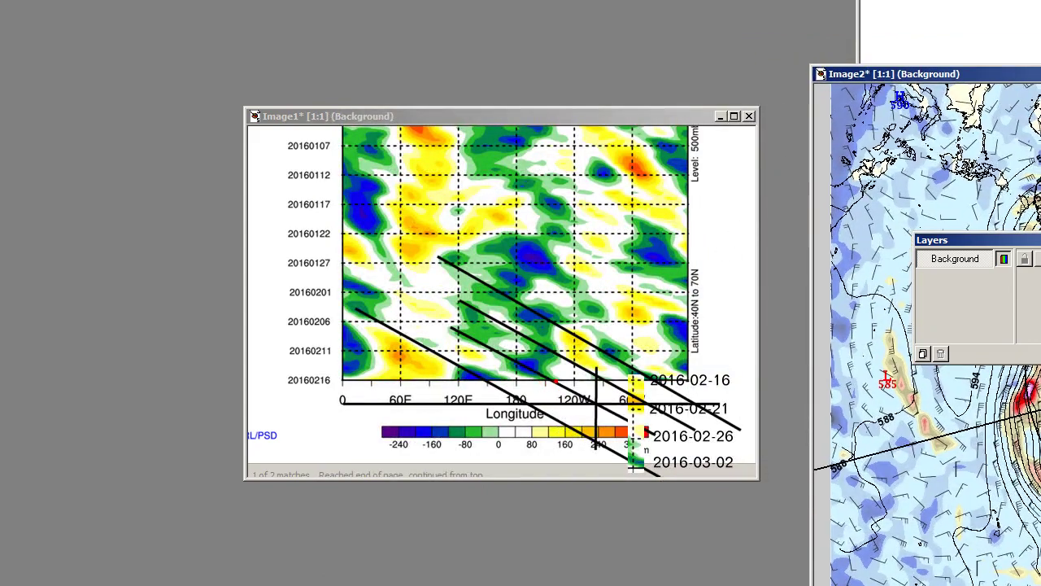
left_click_drag(453, 329, 543, 376)
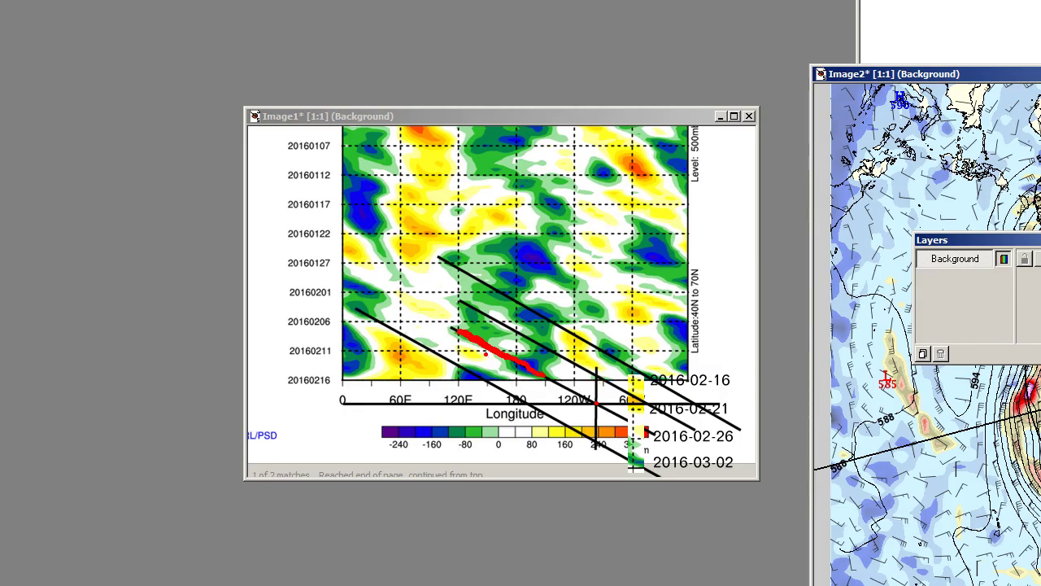
left_click_drag(426, 351, 453, 367)
left_click_drag(352, 302, 379, 311)
left_click_drag(424, 353, 539, 412)
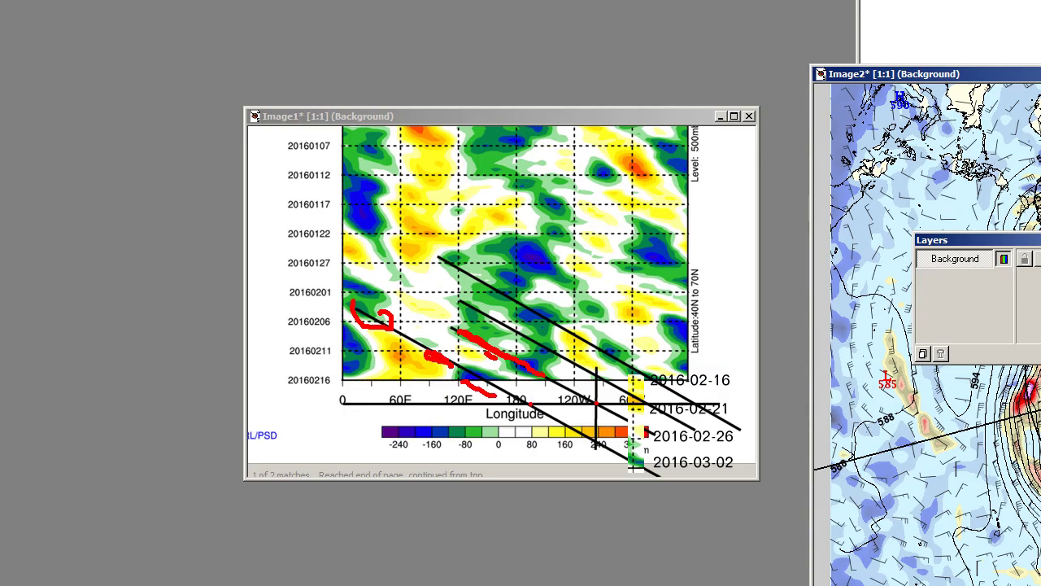
key("e")
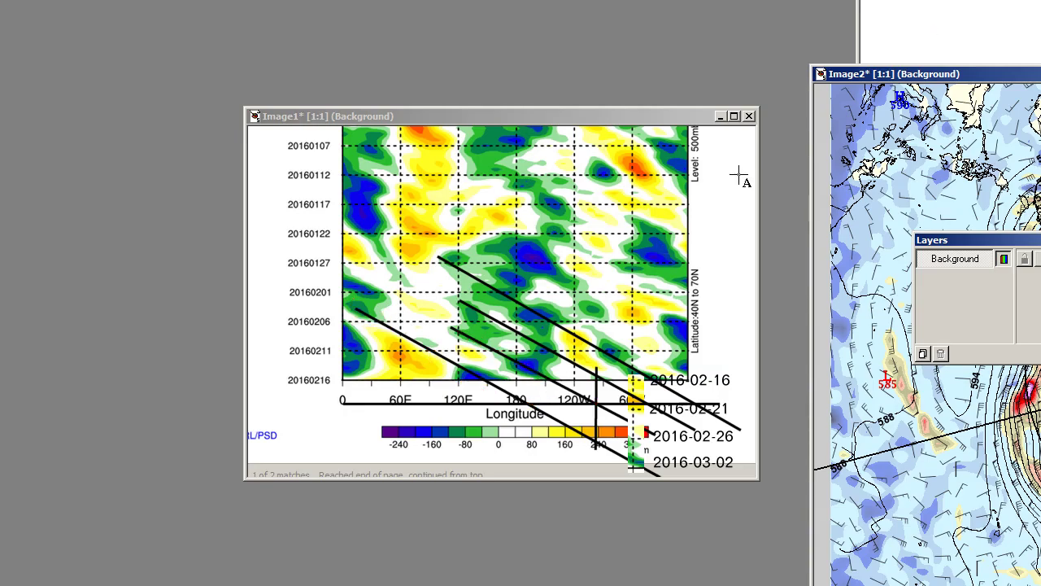
Step: Move the Image2 map back into view, outline the North Pacific trough near the drawn meridian, and clear the marks
left_click_drag(935, 74, 394, 0)
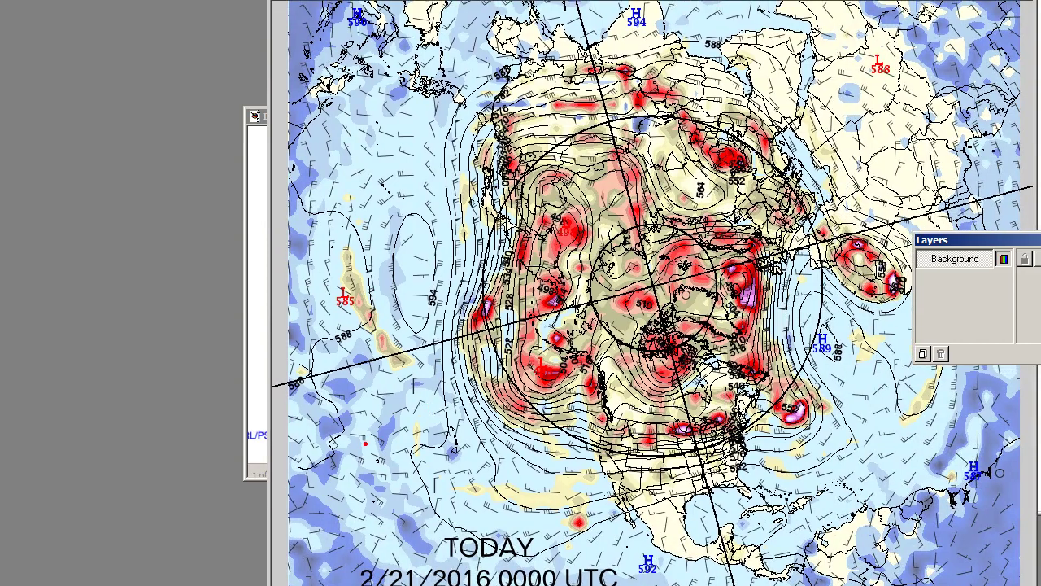
left_click_drag(404, 428, 485, 393)
left_click_drag(380, 357, 395, 355)
left_click_drag(704, 510, 710, 510)
left_click_drag(404, 386, 535, 356)
mouse_move(534, 311)
left_mouse_down()
mouse_move(518, 291)
mouse_move(463, 377)
mouse_move(505, 409)
mouse_move(561, 352)
left_mouse_up()
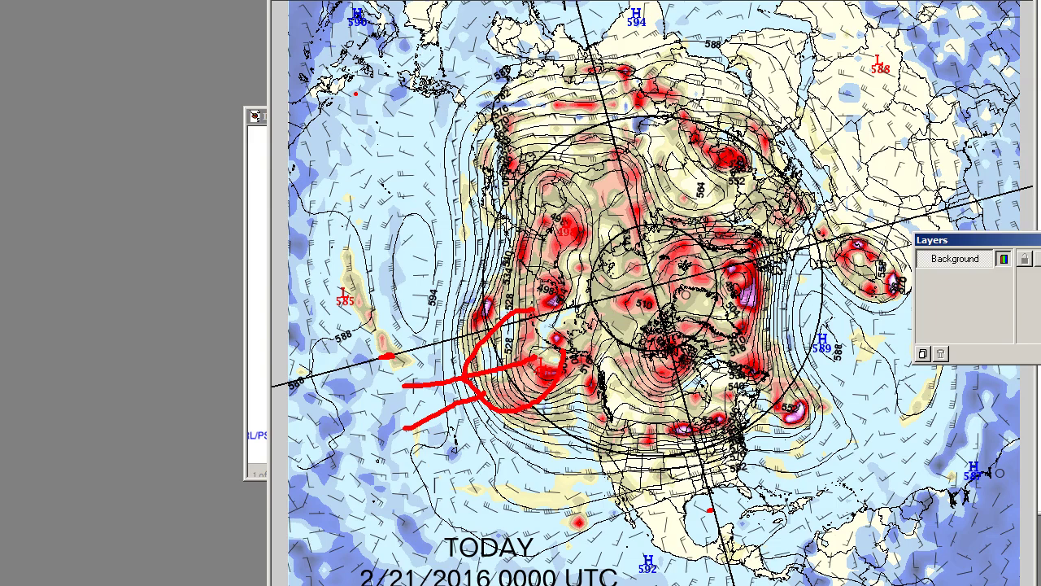
key("Escape")
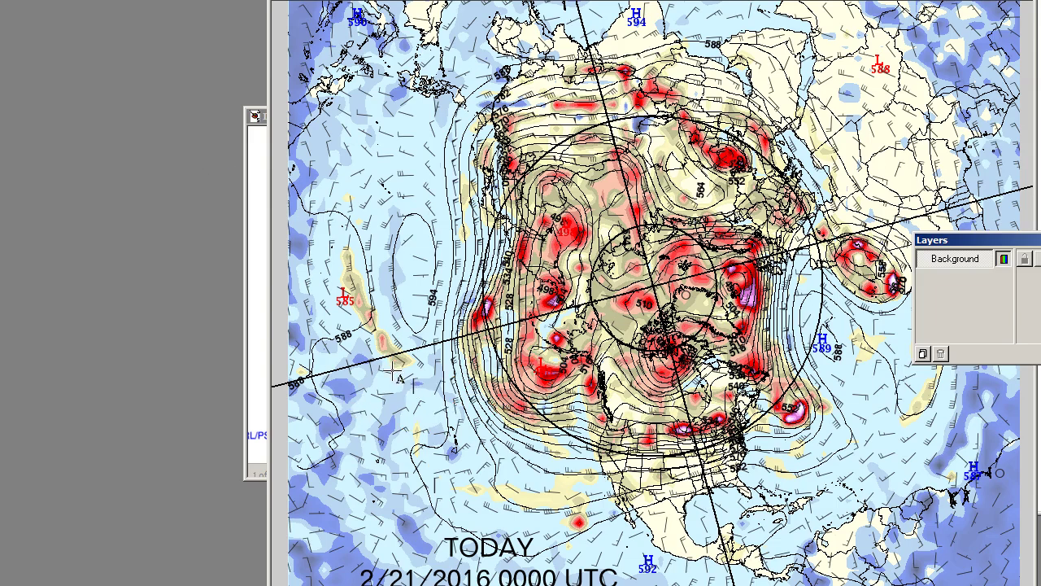
Step: Bring Image1 forward, trace the lowest diagonal from 180 to the vertical marker and across to 2016-02-26, and clear the marks
left_click(253, 163)
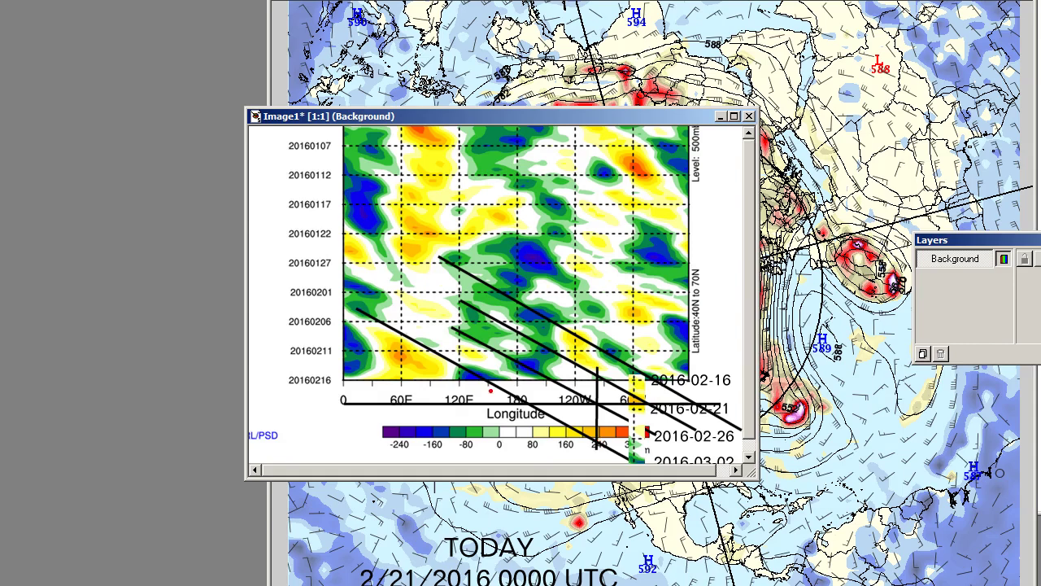
left_click_drag(513, 394, 596, 441)
left_click_drag(598, 364, 600, 426)
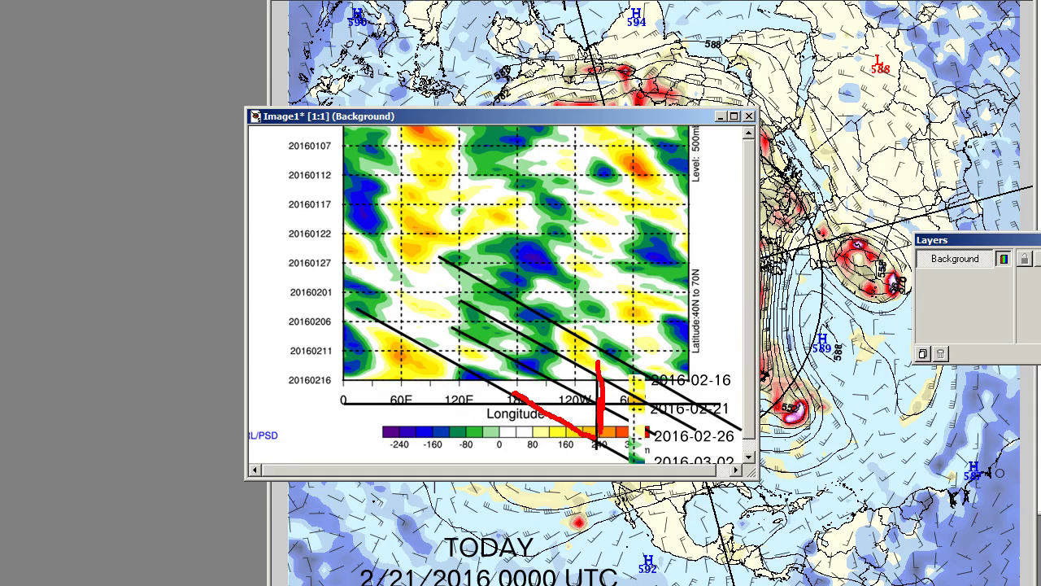
mouse_move(599, 428)
left_mouse_down()
mouse_move(601, 444)
mouse_move(654, 445)
left_mouse_up()
key("Escape")
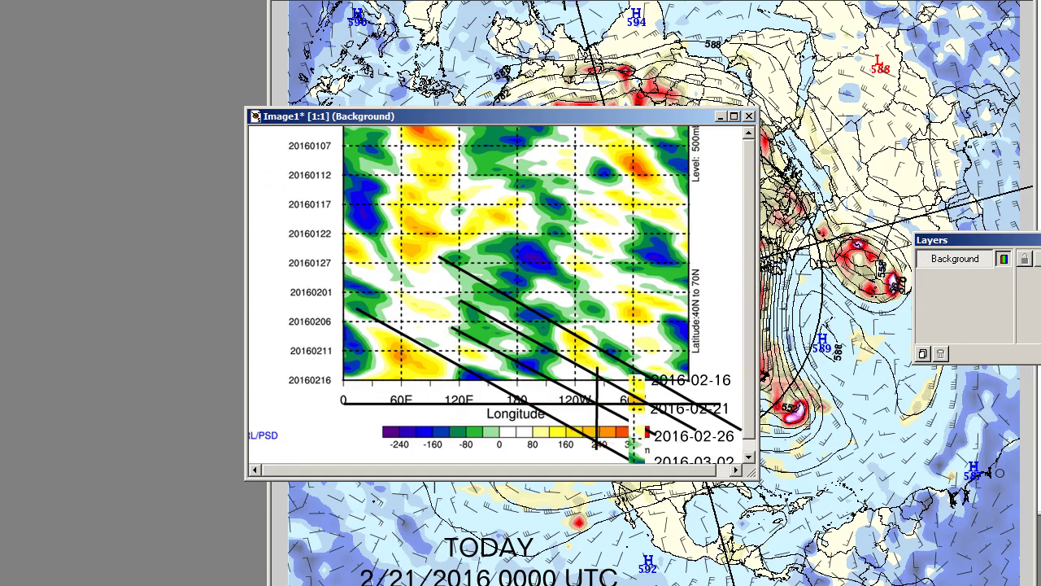
Step: Switch to the GFS North America 500 mb vorticity forecast and mark the North Pacific low while advancing from February 22 to 25
key("alt+Tab")
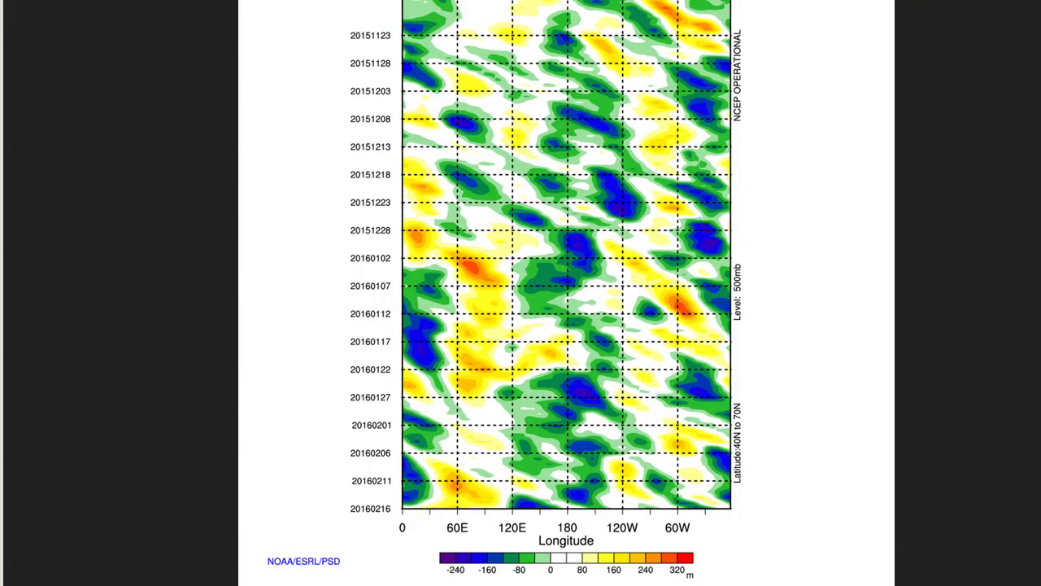
key("alt+Tab")
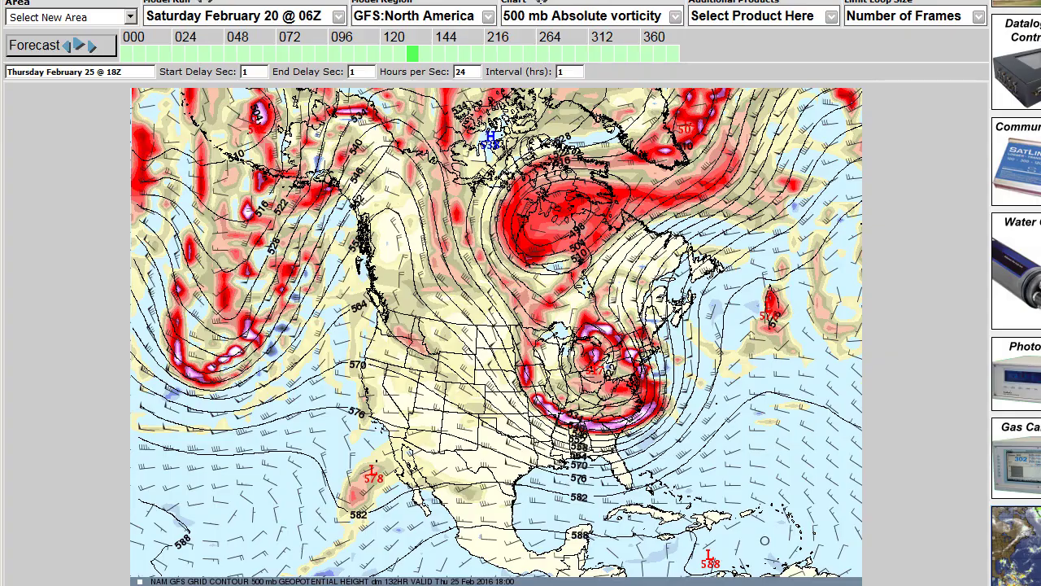
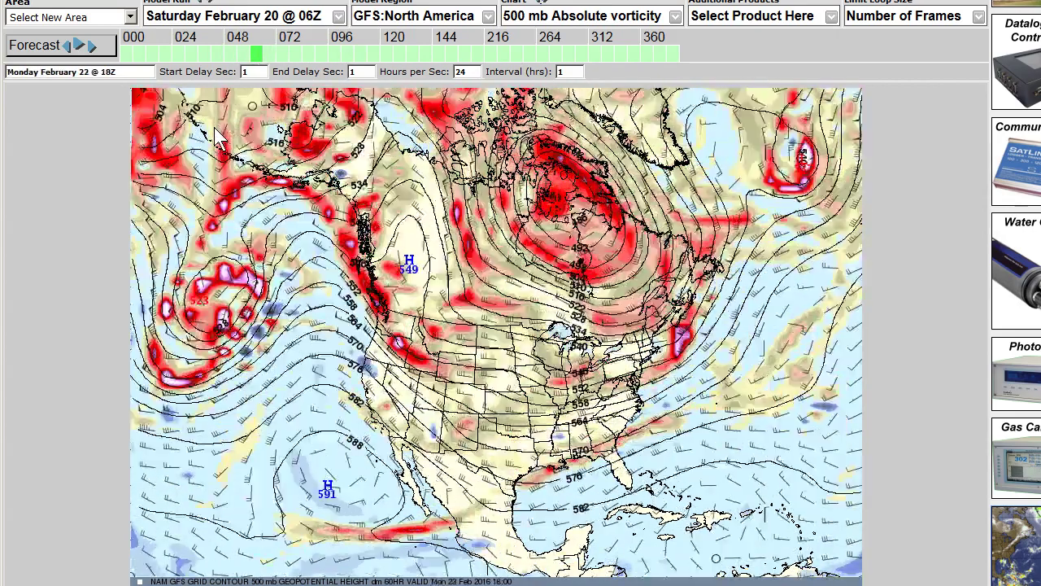
mouse_move(234, 208)
left_mouse_down()
mouse_move(180, 306)
mouse_move(238, 373)
mouse_move(278, 233)
left_mouse_up()
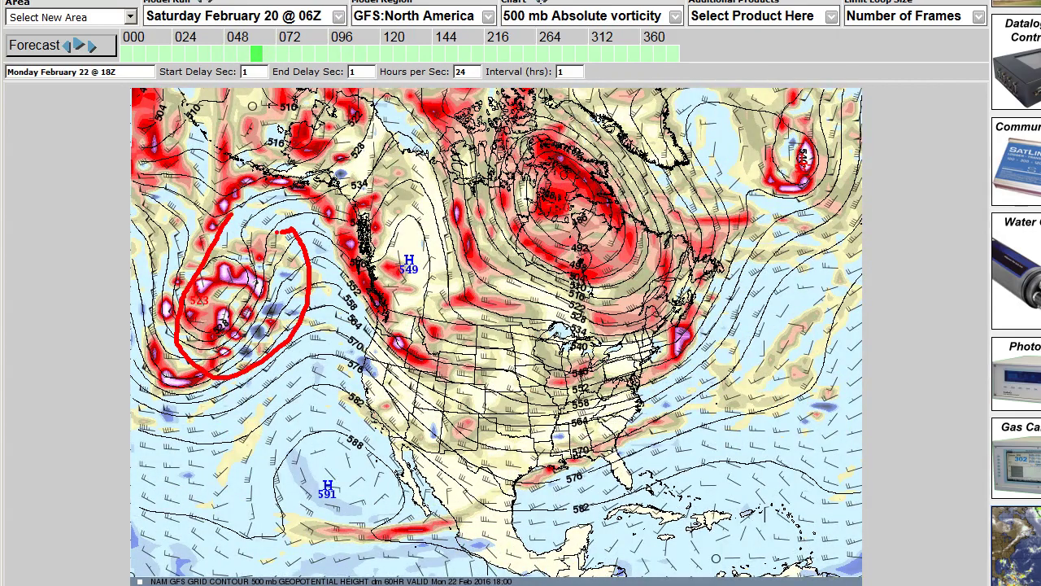
mouse_move(242, 192)
left_mouse_down()
mouse_move(181, 351)
mouse_move(310, 251)
left_mouse_up()
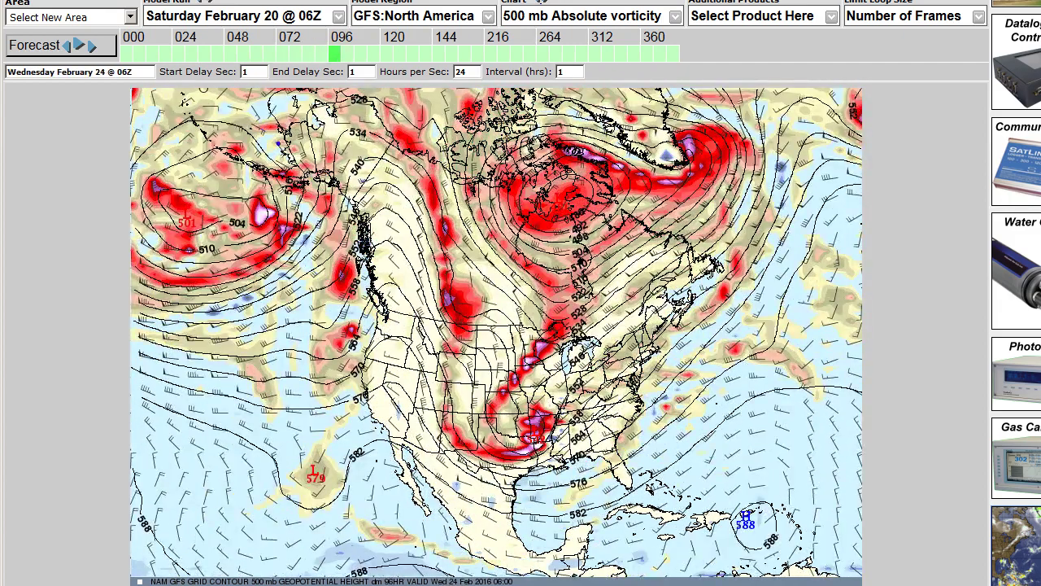
left_click_drag(322, 176, 368, 200)
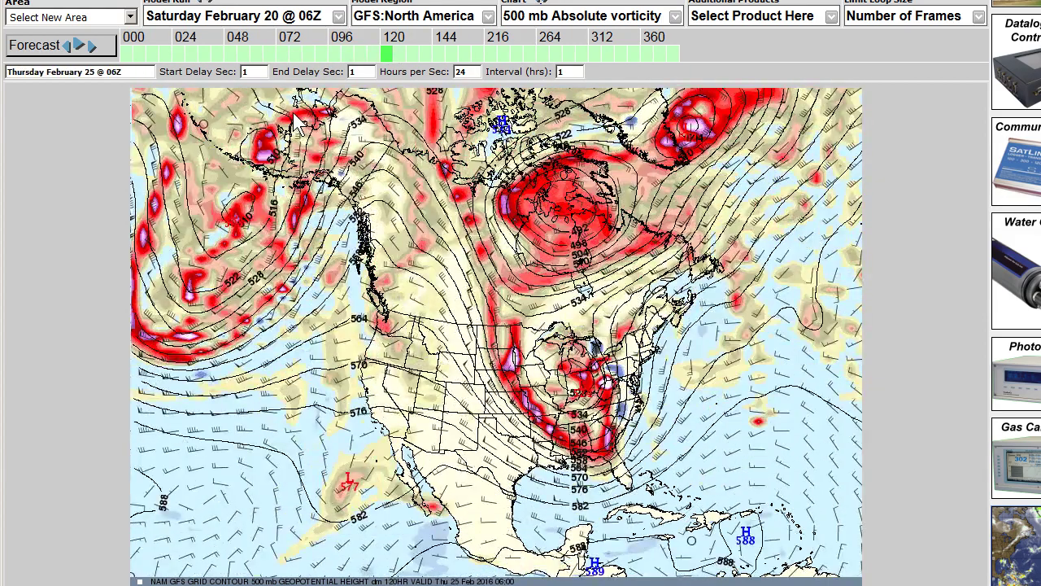
Step: Mark western Canada on the February 25 forecast, advance to March 1, circle western Canada again, and clear the marks
mouse_move(446, 184)
left_mouse_down()
mouse_move(395, 273)
mouse_move(436, 312)
mouse_move(483, 218)
left_mouse_up()
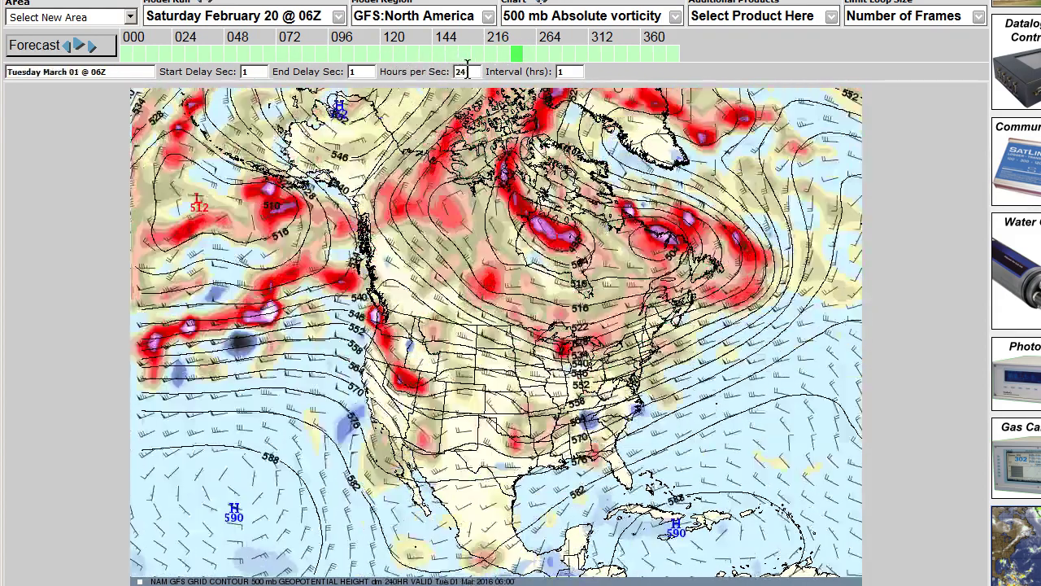
mouse_move(481, 148)
left_mouse_down()
mouse_move(349, 265)
mouse_move(450, 294)
mouse_move(477, 217)
left_mouse_up()
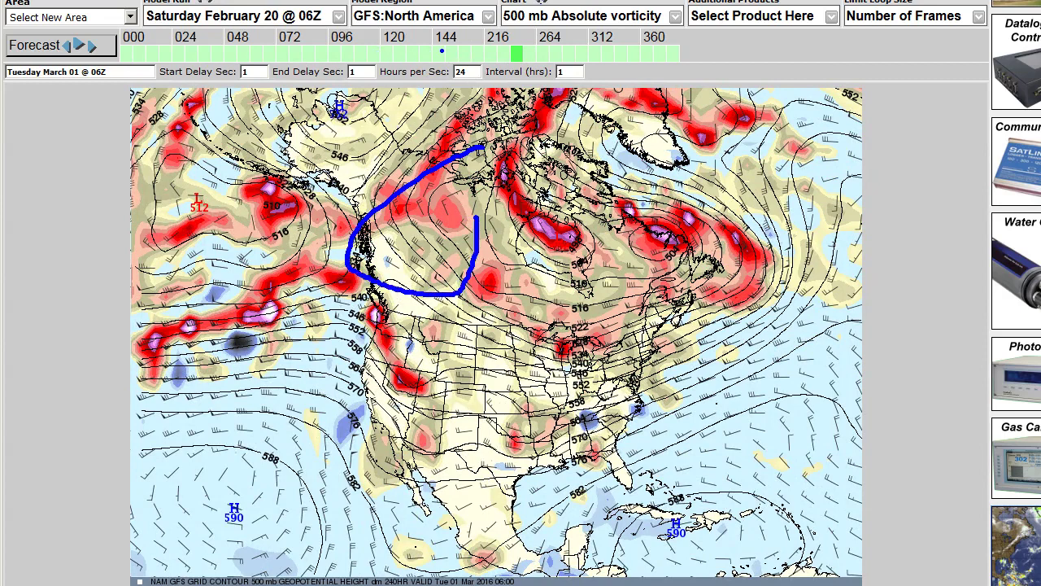
key("Escape")
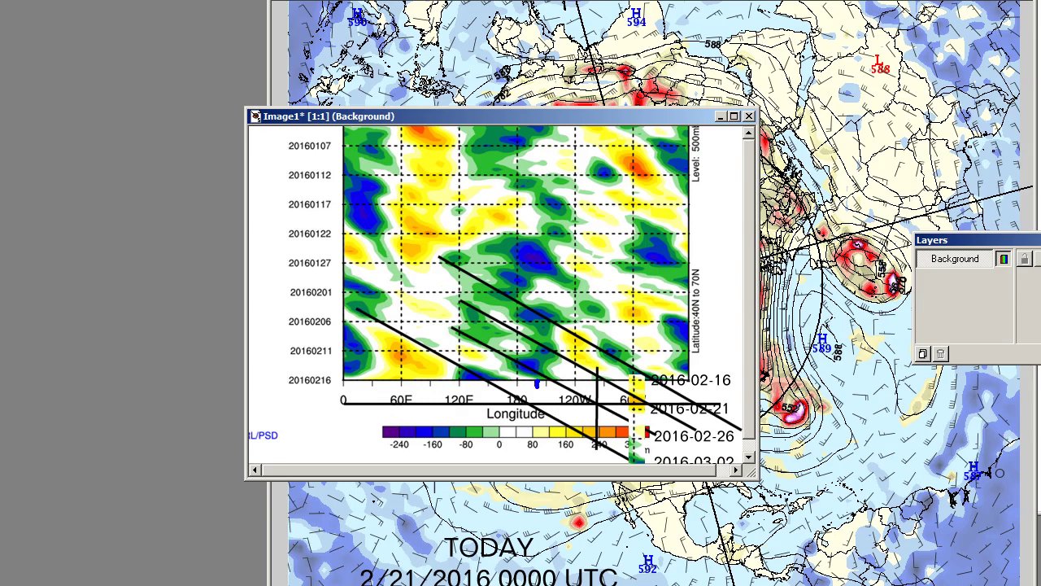
Step: Mark the Hovmöller on Image1 from near 180 toward the vertical marker, and switch to the browser with the time section plot page
mouse_move(537, 384)
left_mouse_down()
mouse_move(600, 406)
mouse_move(616, 400)
left_mouse_up()
key("alt+Tab")
key("alt+Tab")
key("alt+Tab")
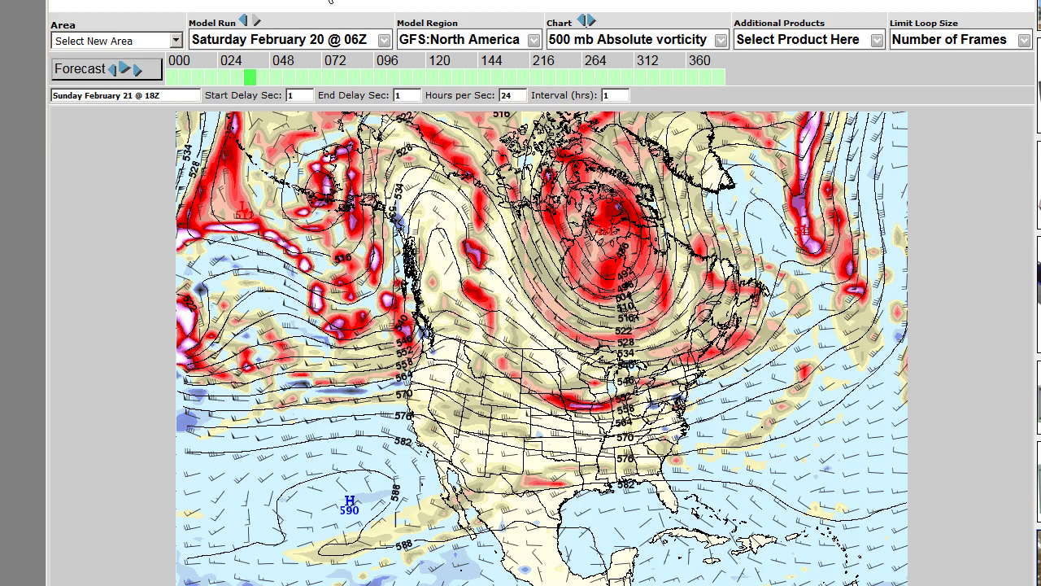
Step: Set the beginning year to 1984 on the Time Section Plots page
scroll(331, 1, "up", 1)
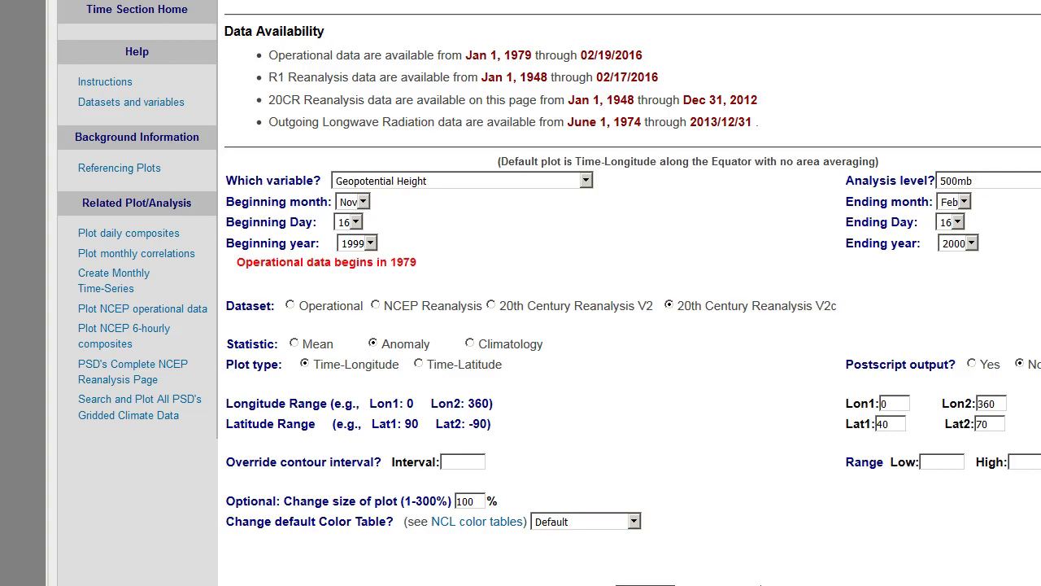
scroll(549, 293, "up", 1)
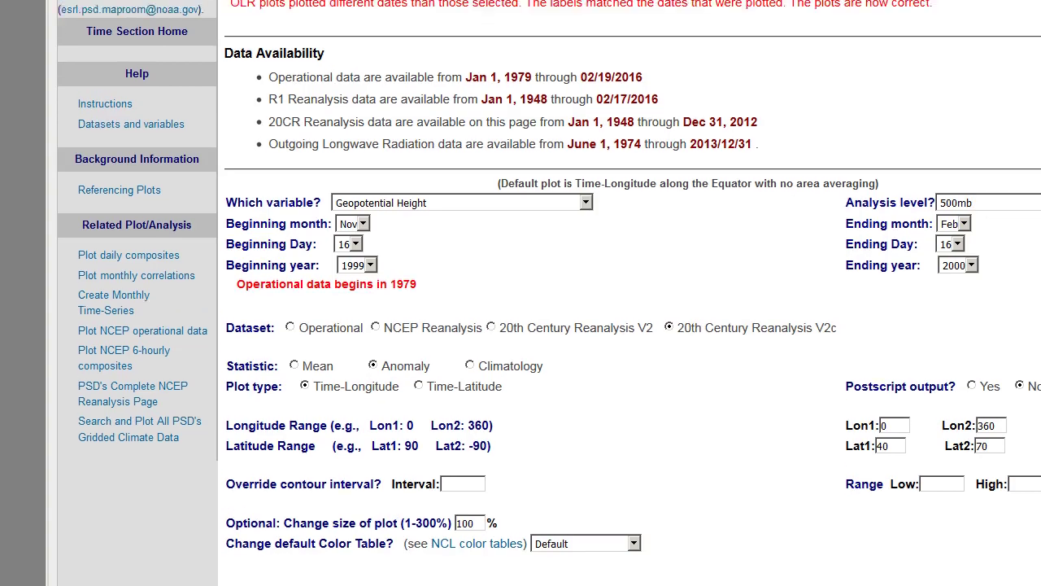
scroll(549, 293, "up", 5)
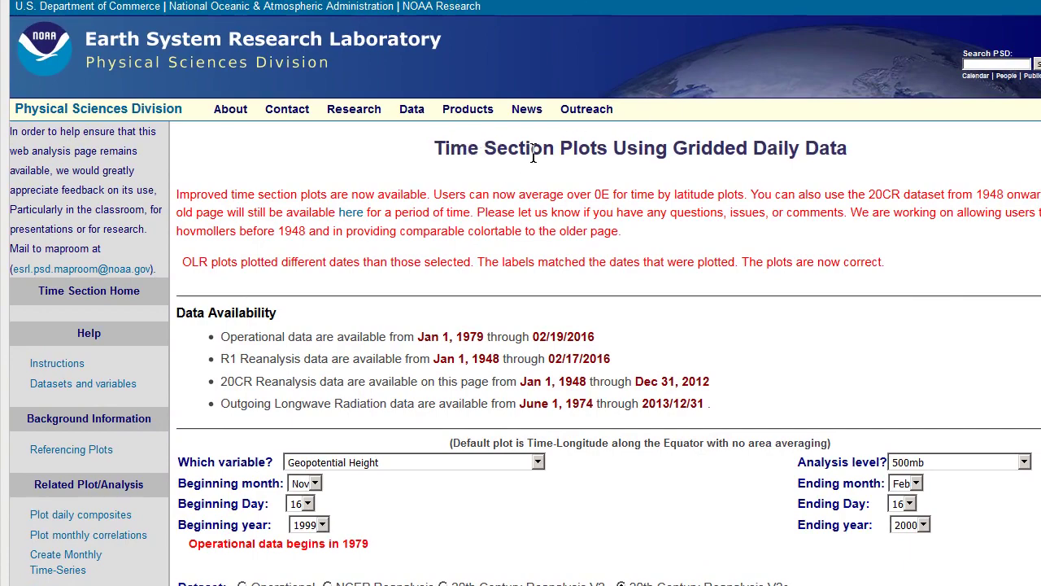
mouse_move(545, 120)
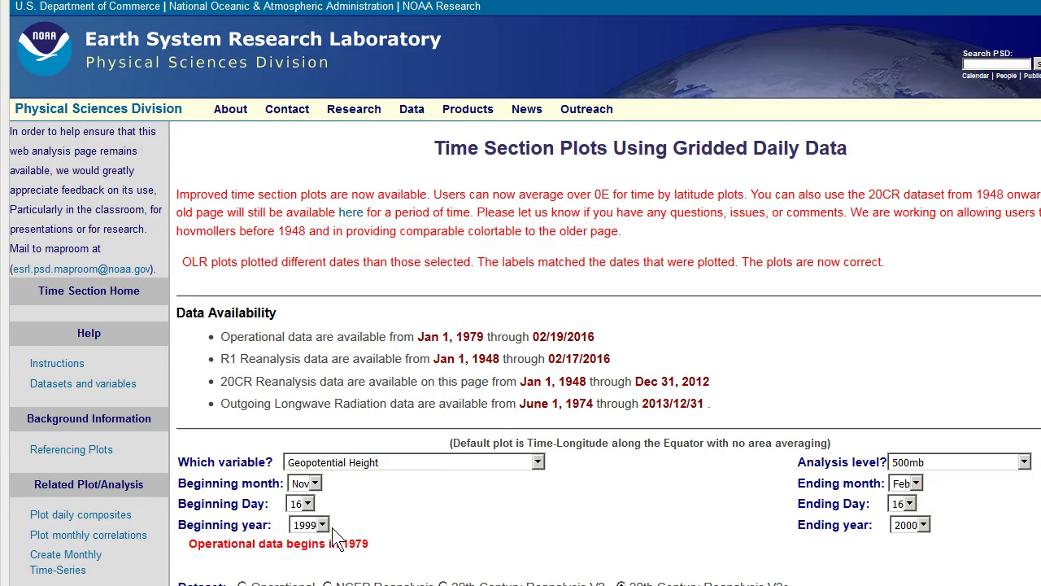
left_click(324, 525)
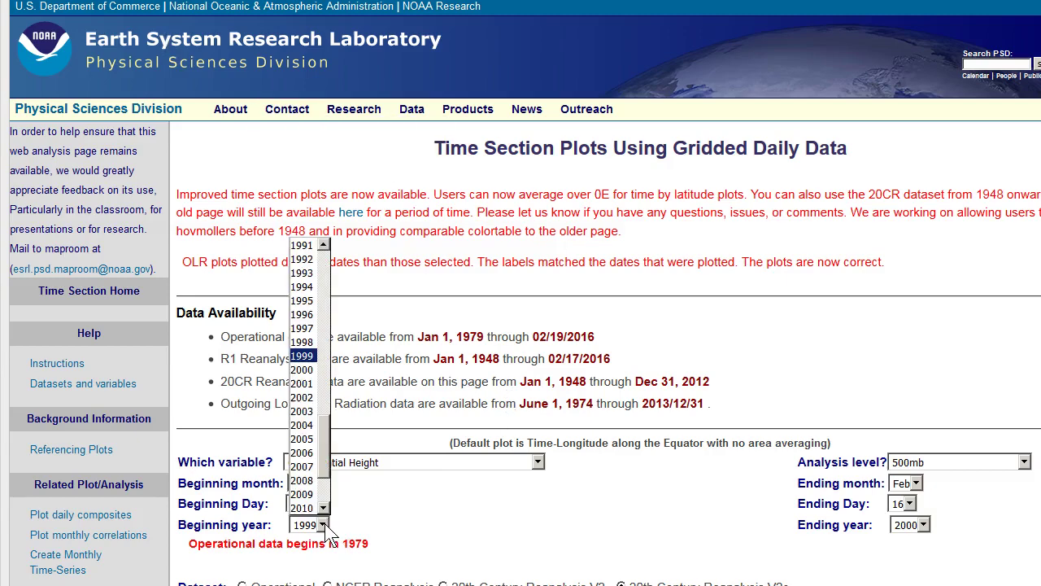
scroll(326, 342, "up", 6)
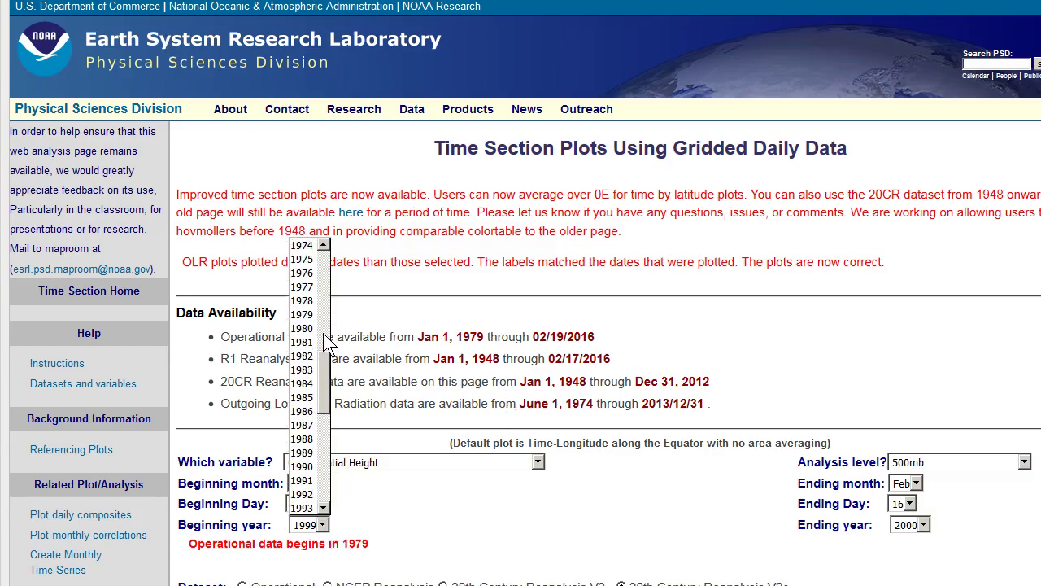
left_click(314, 383)
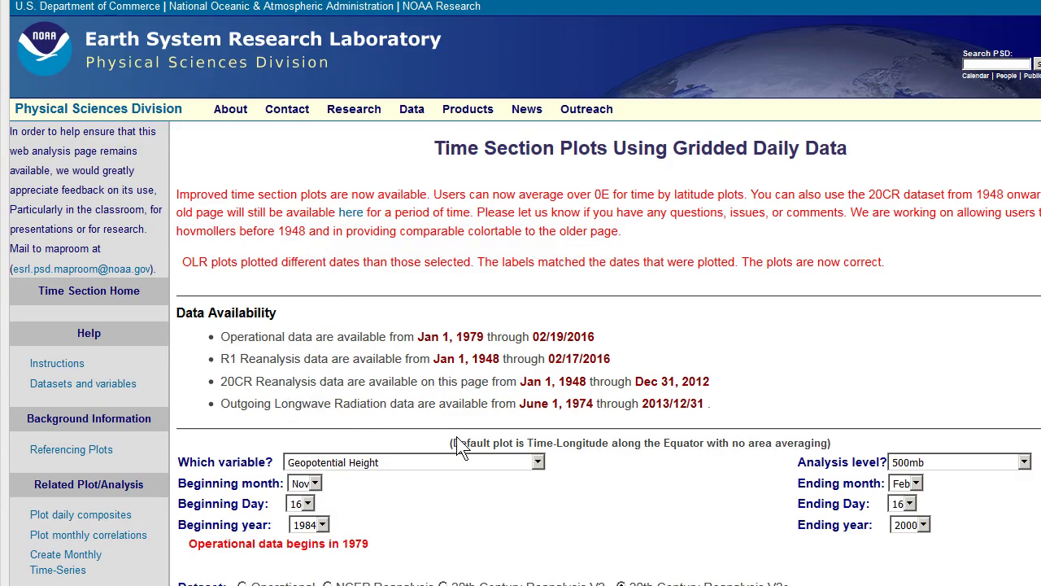
Step: Set the ending year to 1985 and create the 500mb geopotential height anomaly plot
scroll(300, 22, "down", 5)
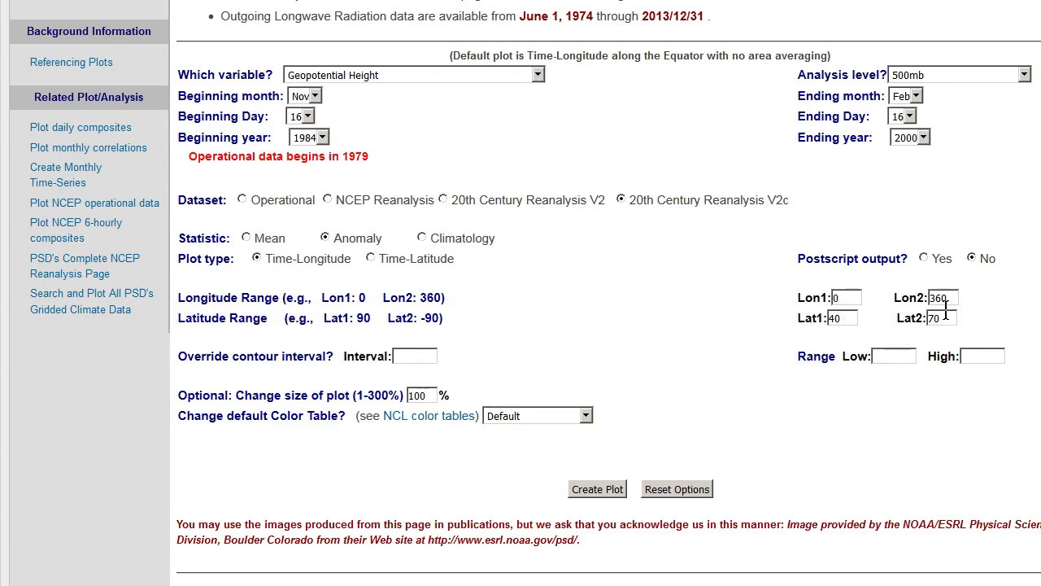
left_click(920, 138)
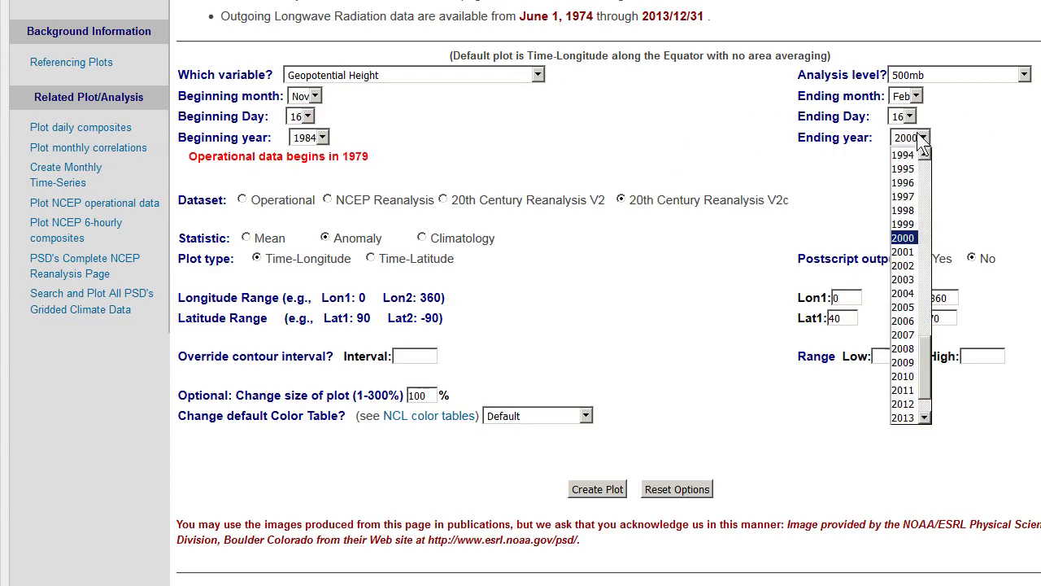
left_click_drag(925, 358, 924, 304)
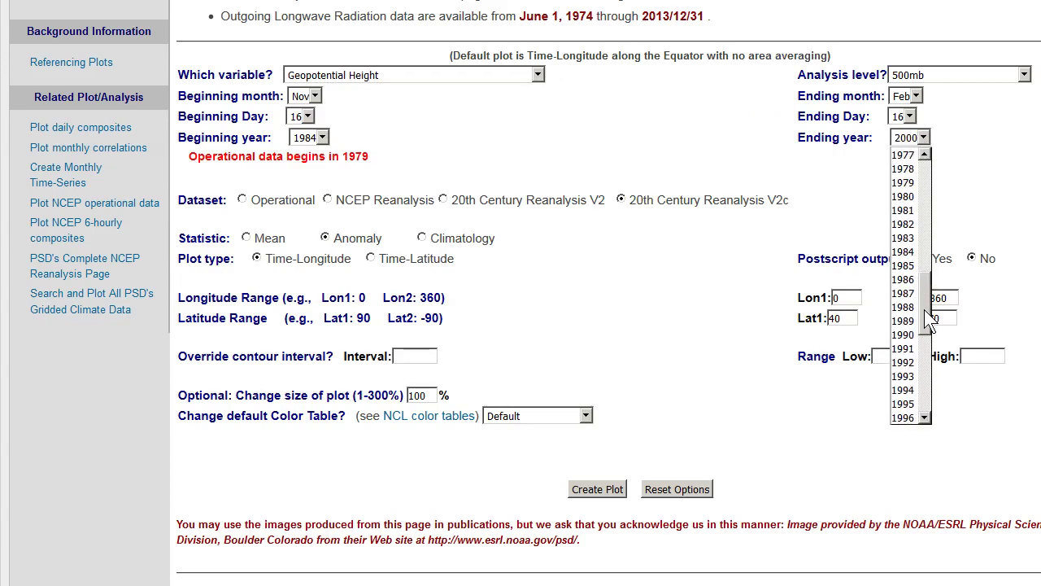
left_click(907, 266)
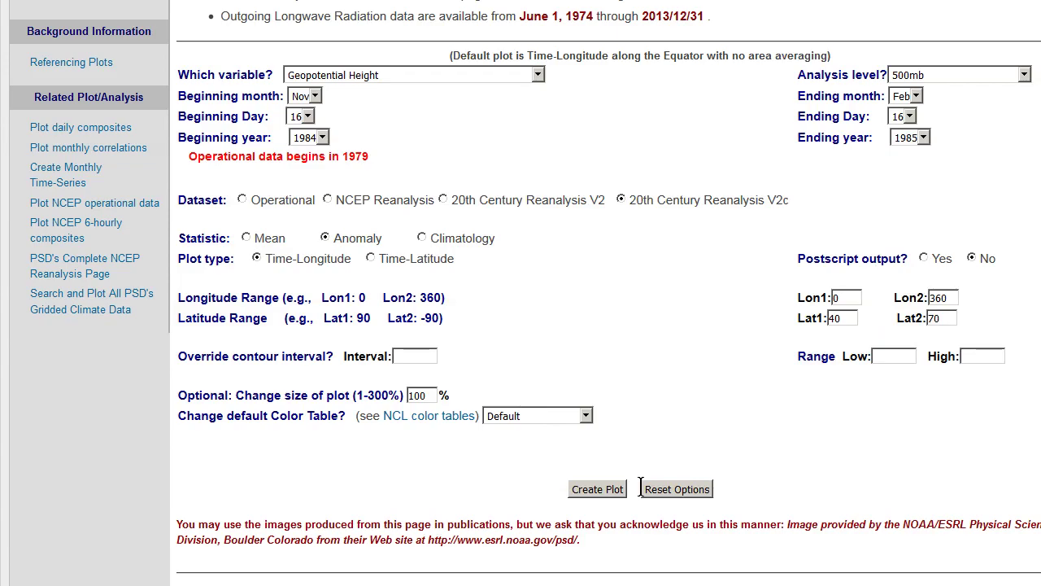
left_click(599, 490)
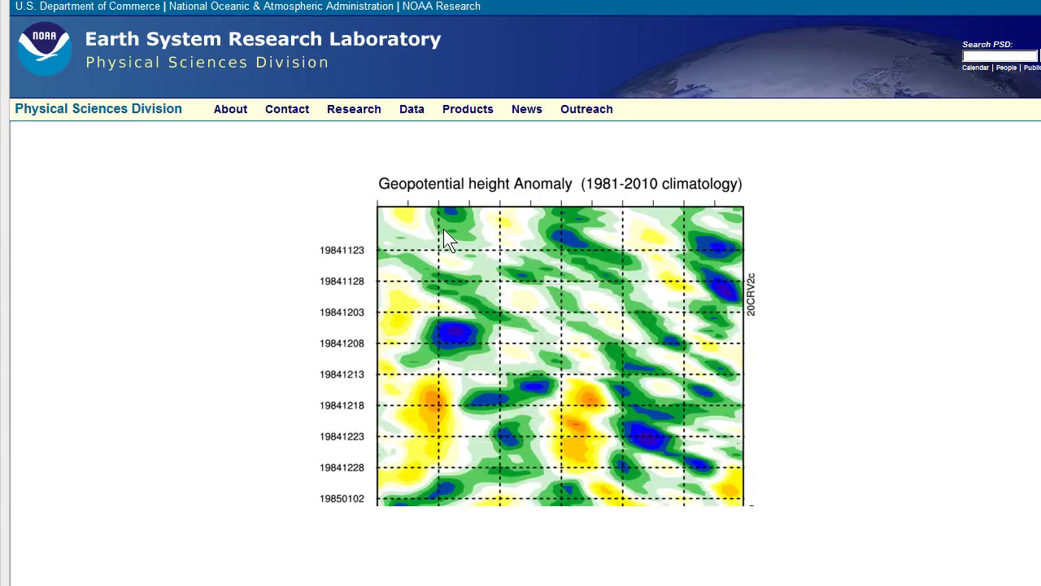
Step: Trace the westward-moving negative anomalies on the new plot from the eastern edge near 19850117 to about 150W near 19850216
scroll(995, 192, "down", 1)
scroll(904, 429, "down", 3)
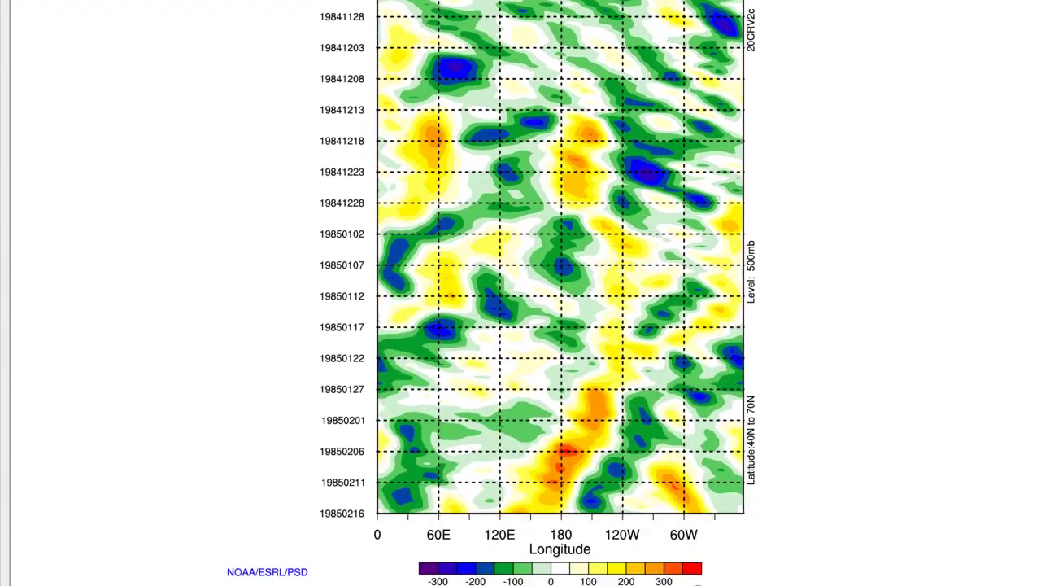
mouse_move(747, 329)
left_mouse_down()
mouse_move(651, 422)
mouse_move(589, 506)
left_mouse_up()
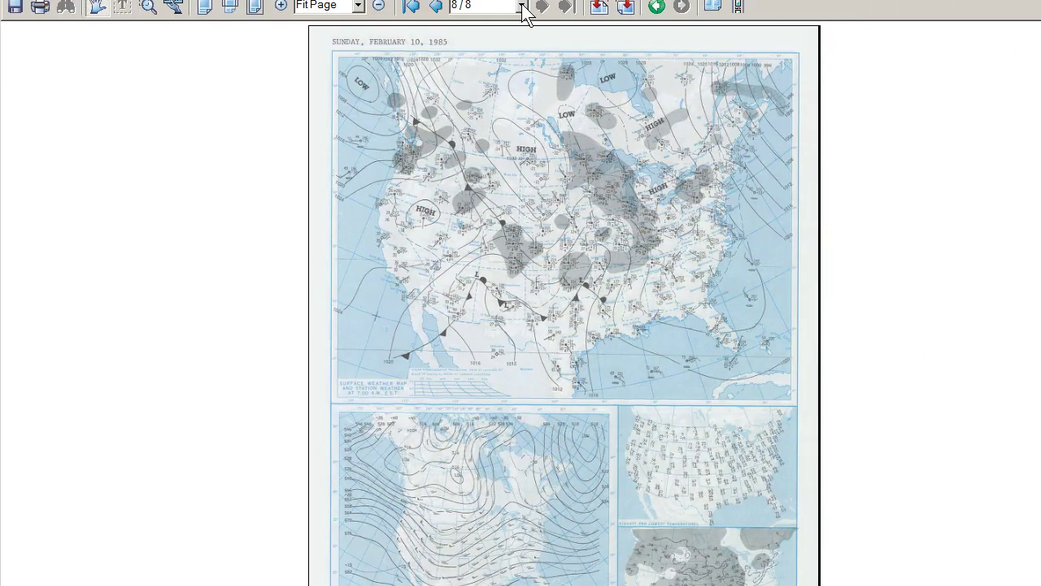
Step: Go to the February 4, 1985 page of the weather map PDF, circle the plot's 120W–60W anomalies from early January to early February, and clear the marks
left_click(523, 7)
left_click(488, 35)
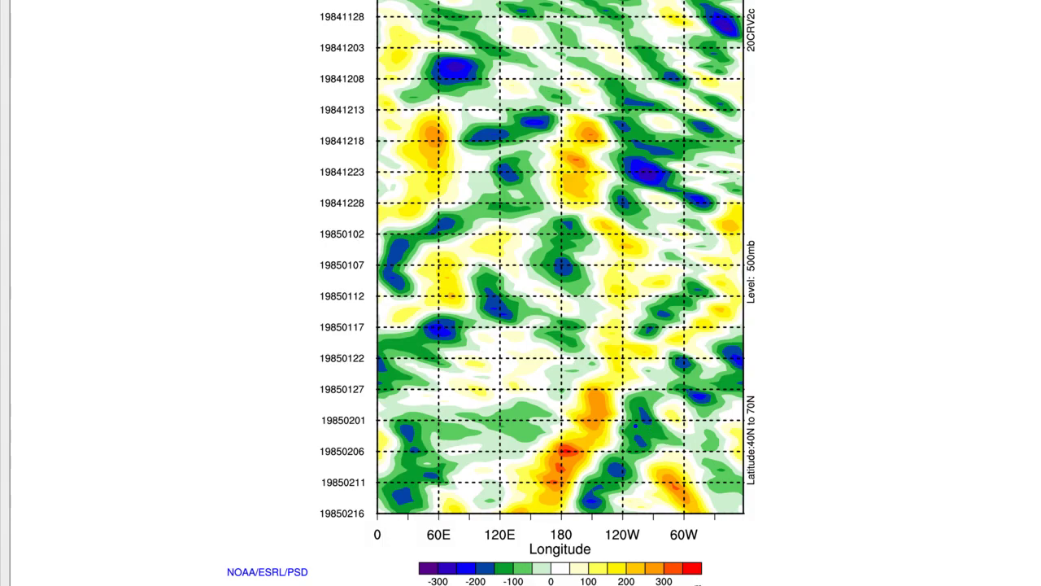
mouse_move(623, 437)
left_mouse_down()
mouse_move(674, 474)
mouse_move(682, 336)
mouse_move(658, 249)
mouse_move(617, 392)
mouse_move(624, 443)
left_mouse_up()
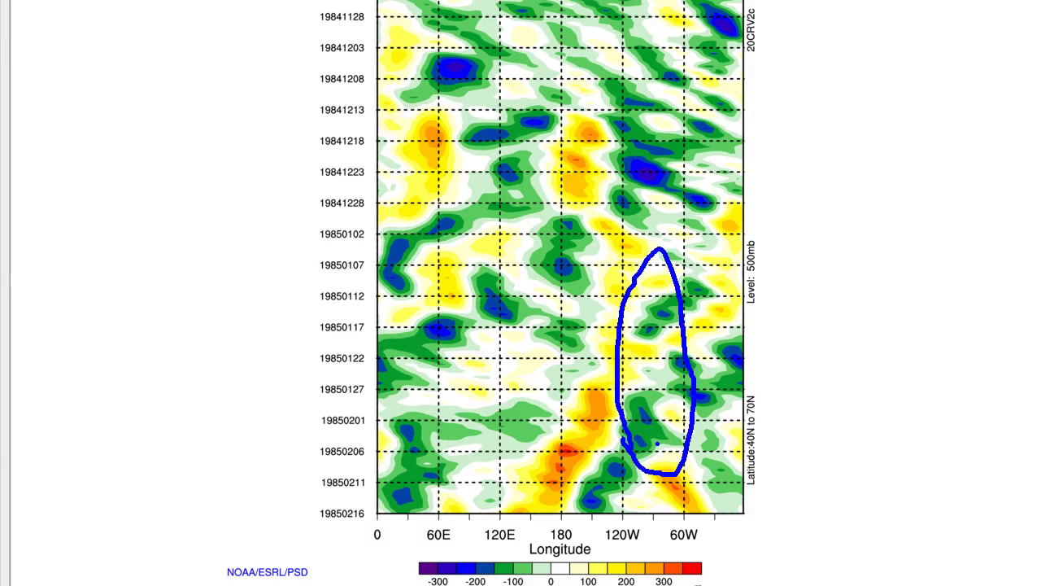
key("Escape")
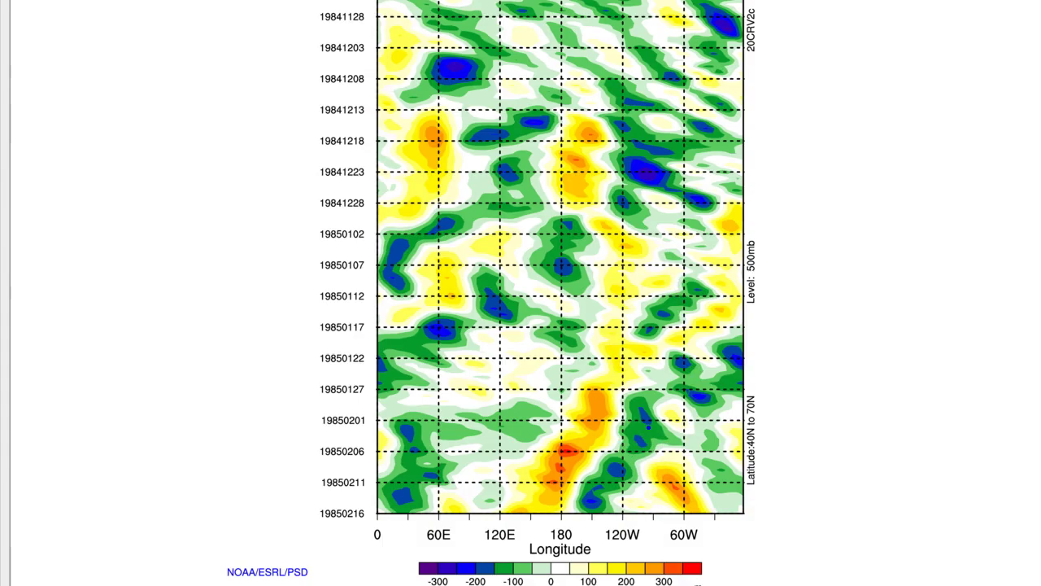
Step: Mark the plot's negative anomaly near 100W and the longitude down to 19850216, clear the marks, and switch to the February 4, 1985 weather map
mouse_move(648, 426)
left_mouse_down()
mouse_move(623, 428)
mouse_move(619, 478)
mouse_move(691, 476)
left_mouse_up()
mouse_move(646, 436)
left_mouse_down()
mouse_move(634, 455)
mouse_move(640, 514)
left_mouse_up()
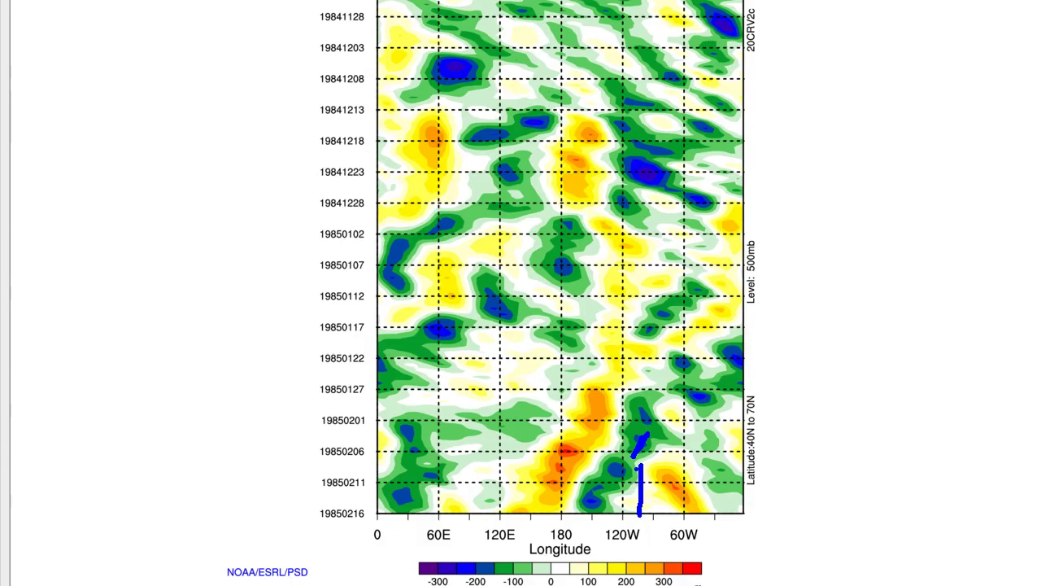
key("Escape")
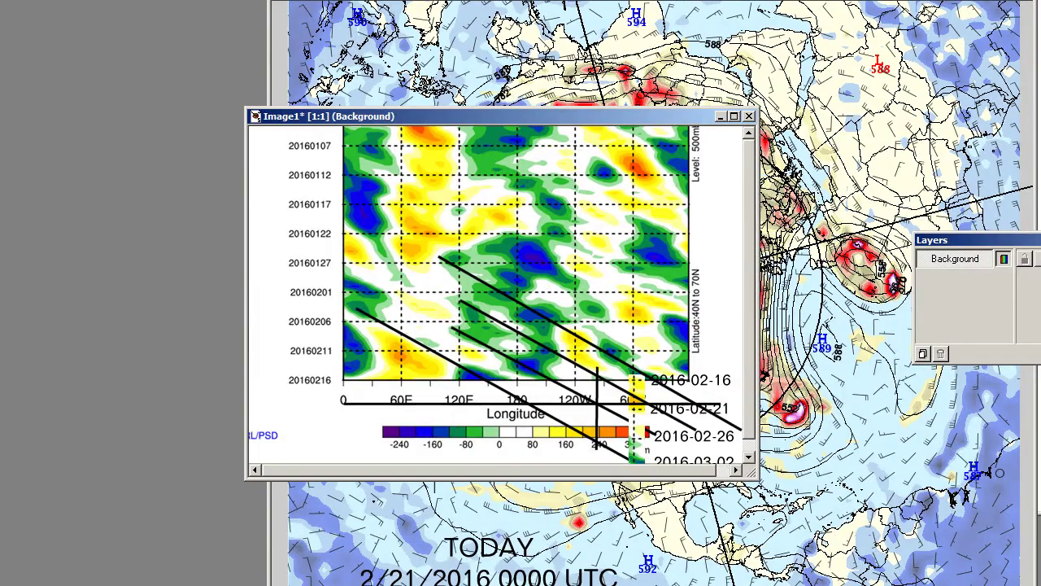
key("alt+Tab")
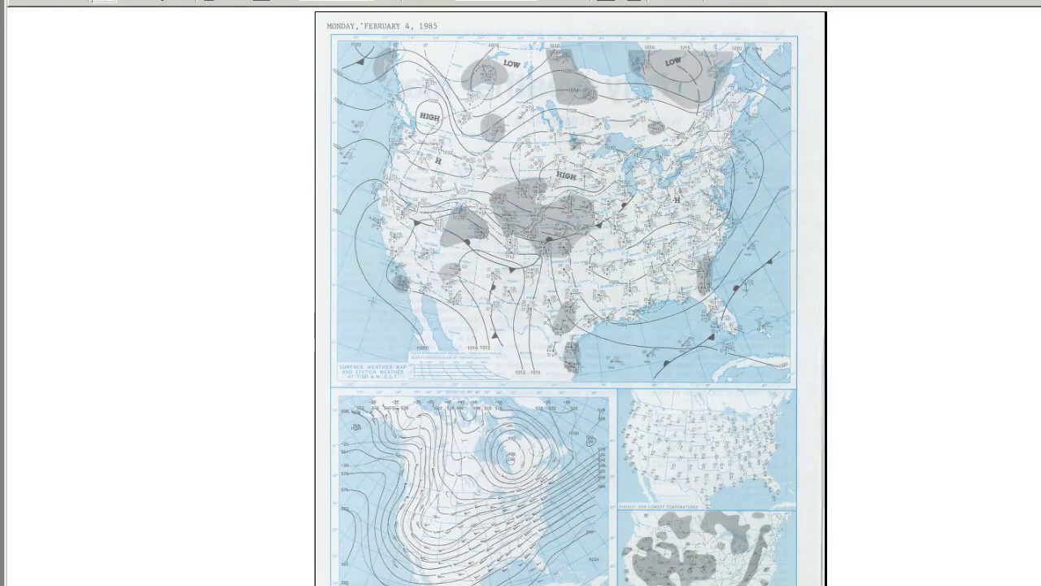